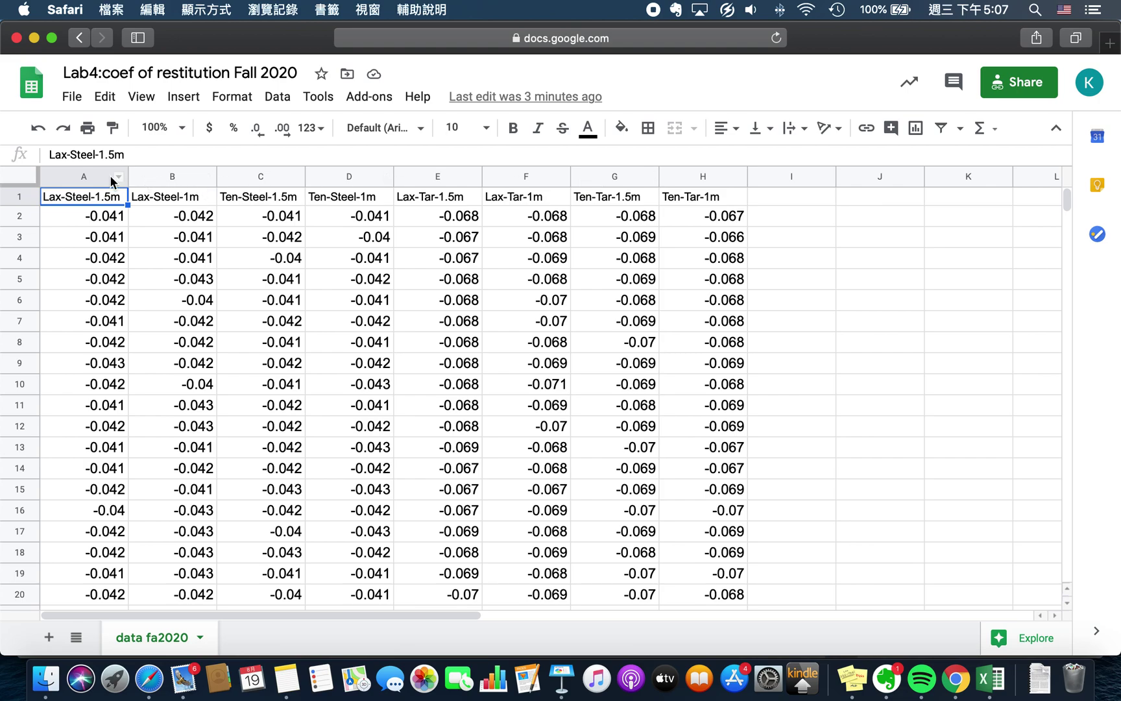
pyautogui.click(101, 221)
pyautogui.click(103, 246)
pyautogui.click(102, 259)
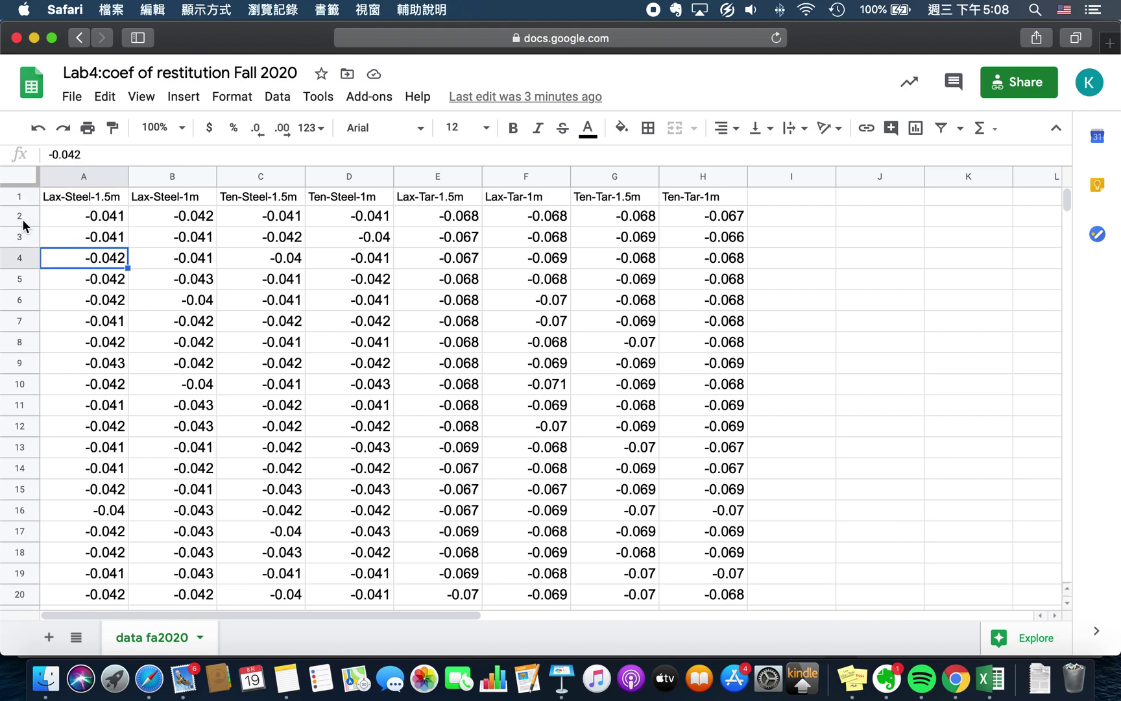
pyautogui.click(96, 222)
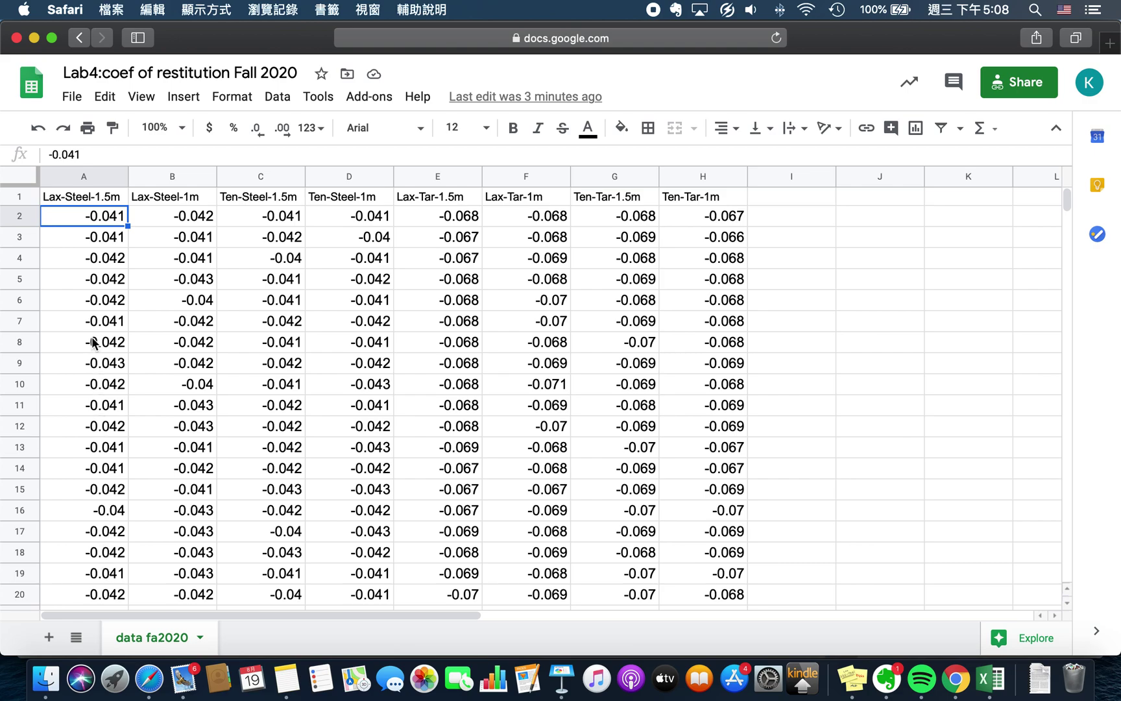
# Copy the whole Lax-Steel-1.5m column with its header into column 1 of the blank Excel workbook and widen that column
pyautogui.click(86, 202)
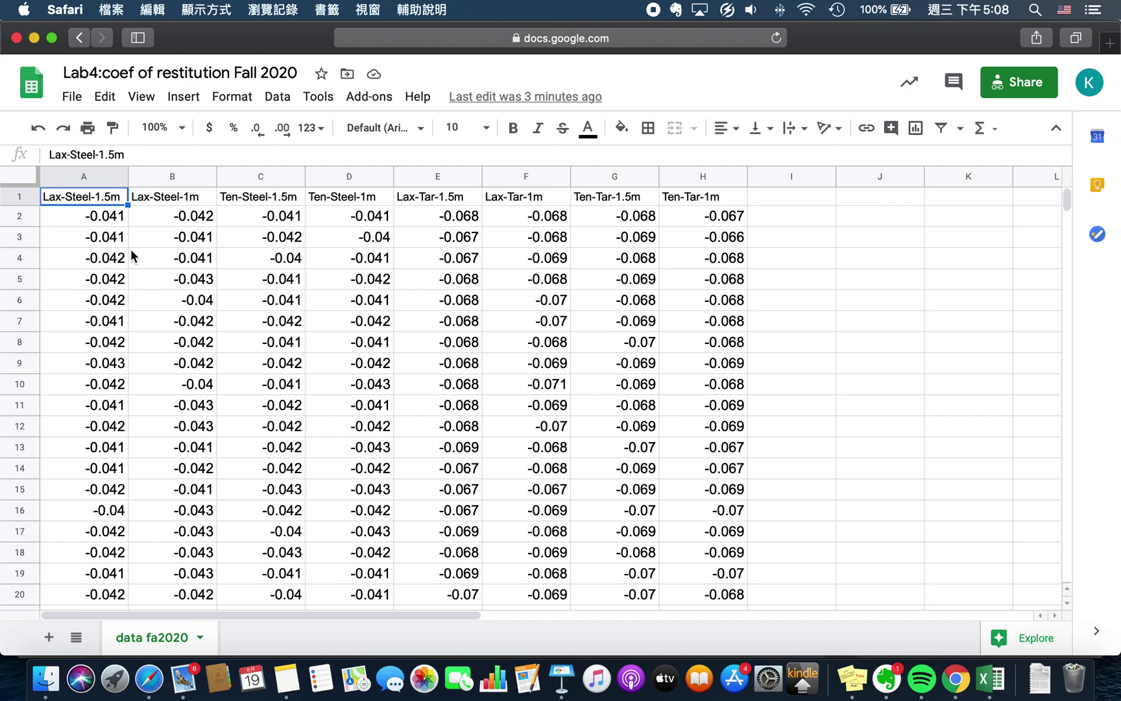
pyautogui.press('super+shift+Down')
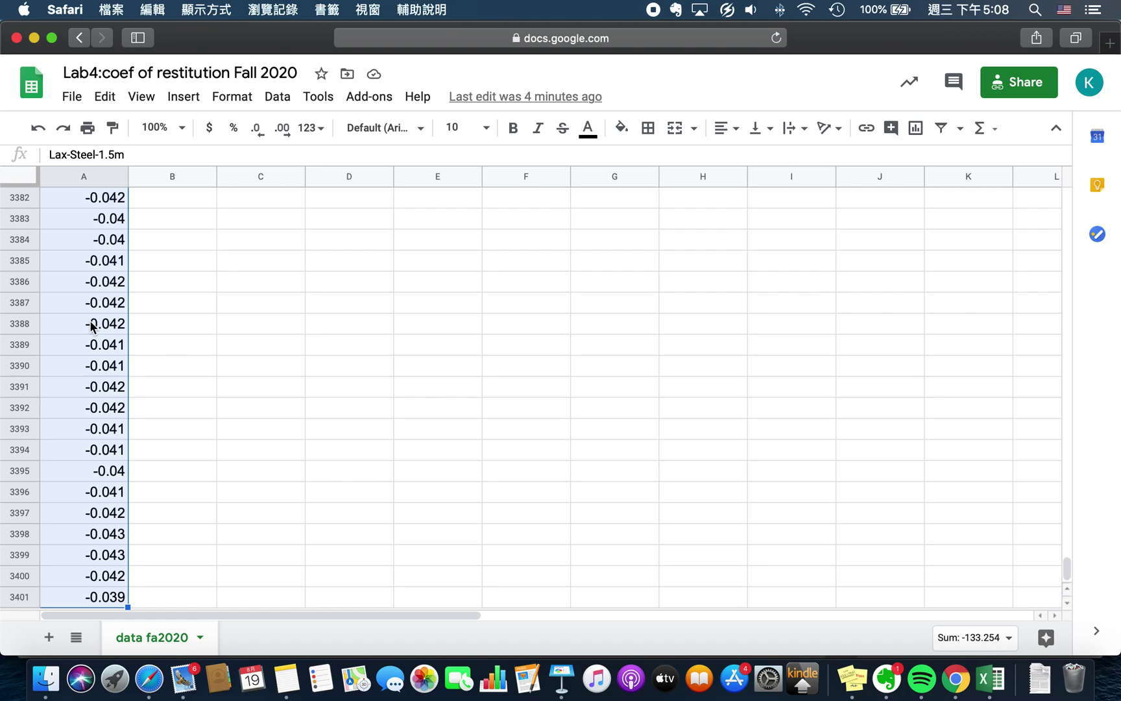
pyautogui.press('super+c')
pyautogui.click(1002, 692)
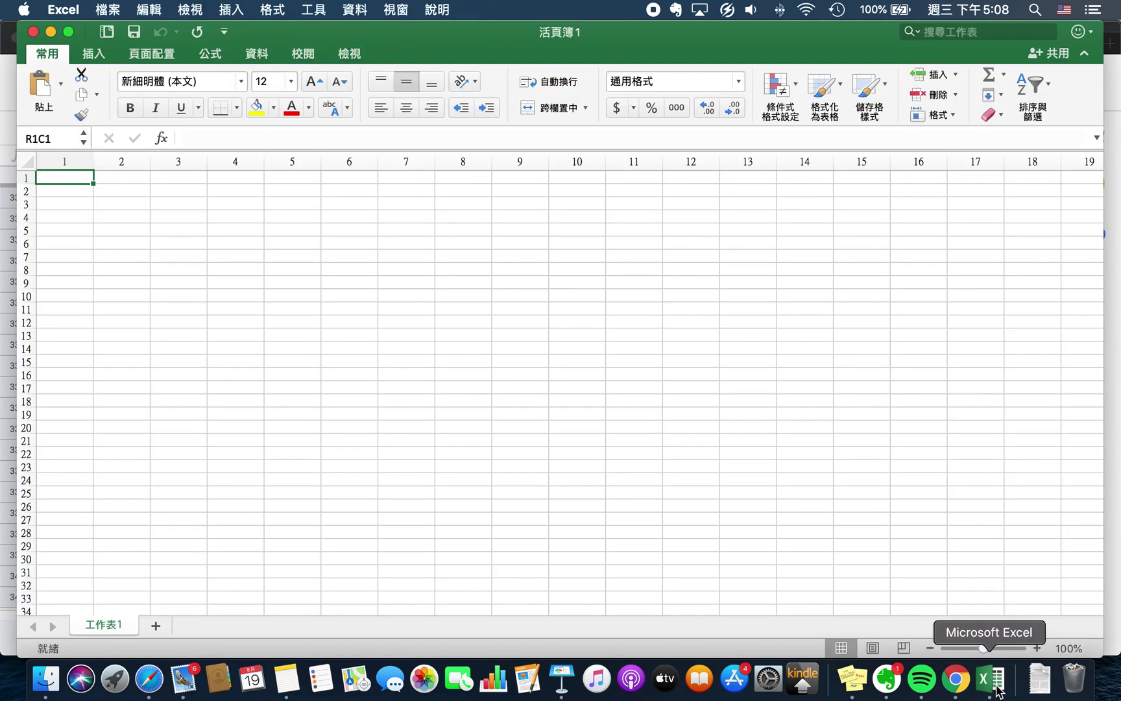
pyautogui.click(73, 179)
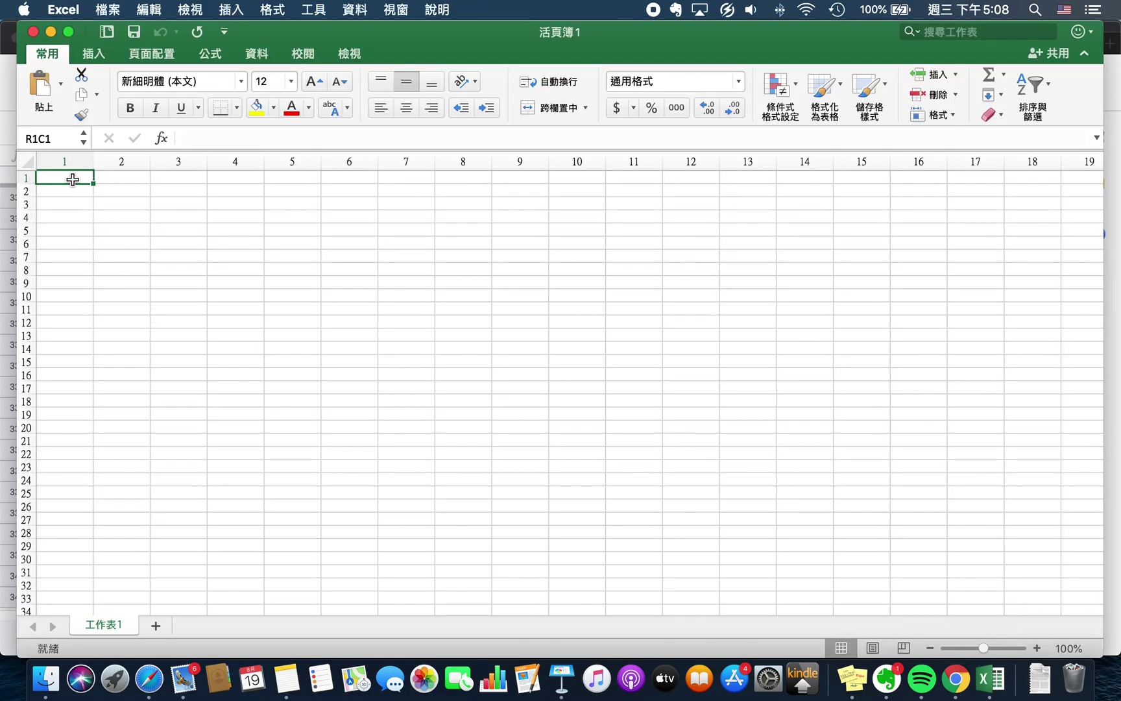
pyautogui.press('super+v')
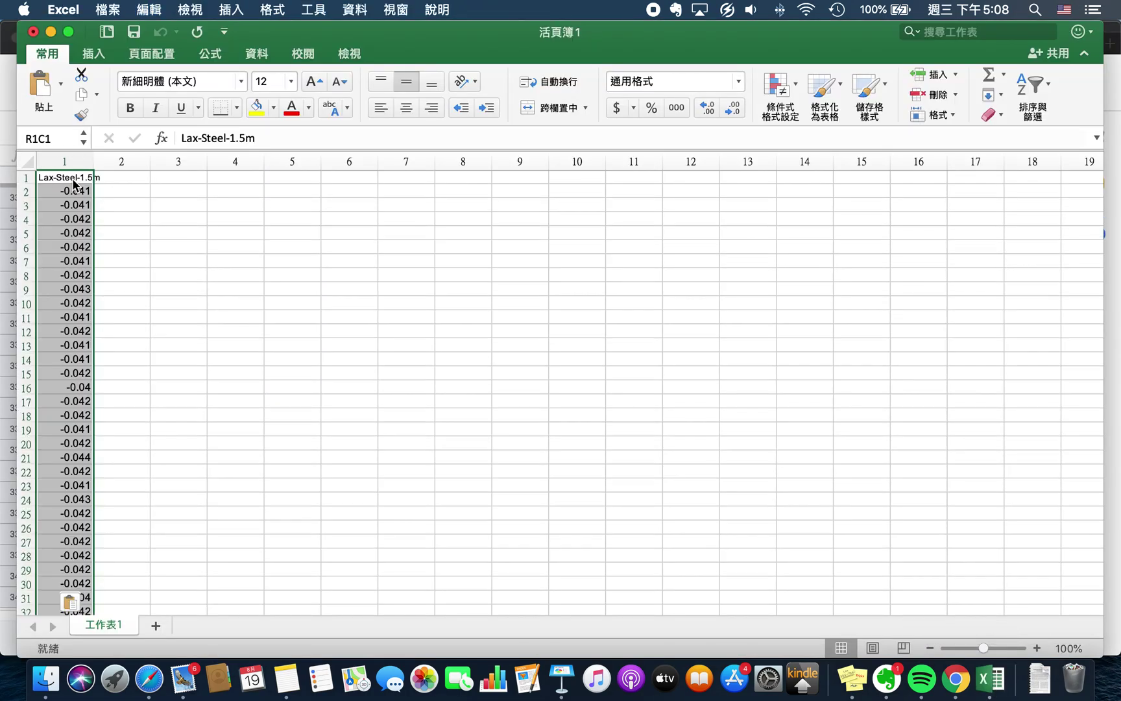
pyautogui.moveTo(95, 161); pyautogui.dragTo(112, 196)
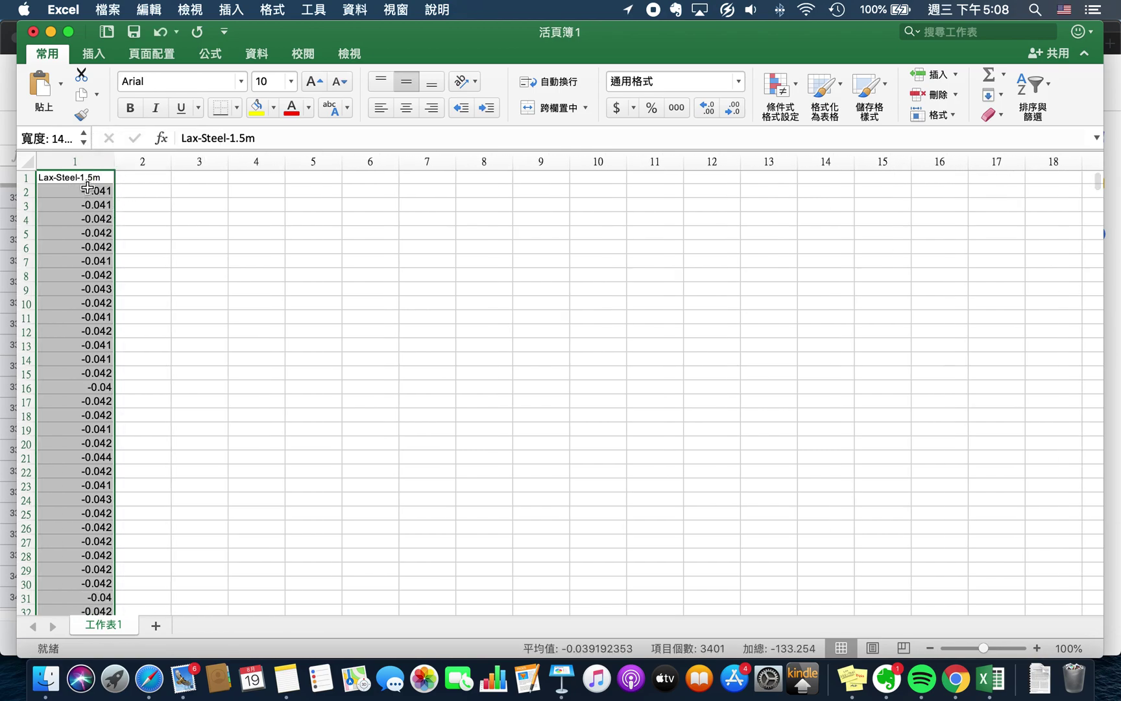
pyautogui.click(200, 389)
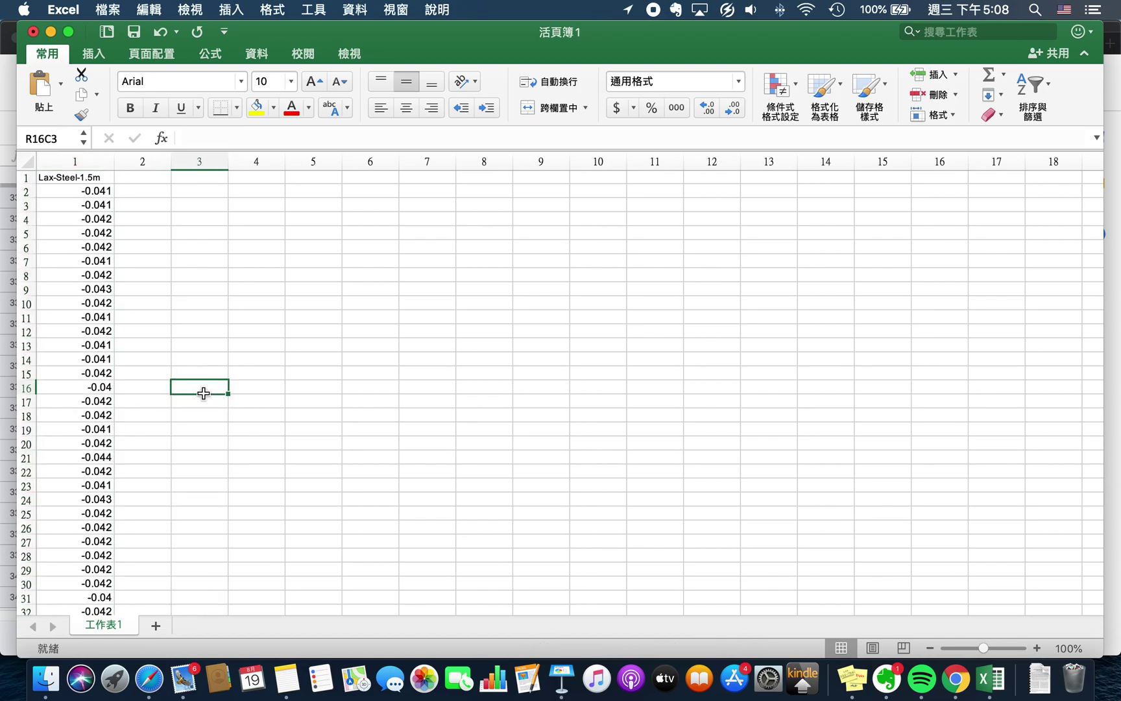
# Insert a markers-only scatter chart of the Lax-Steel-1.5m data in column 1
pyautogui.click(84, 181)
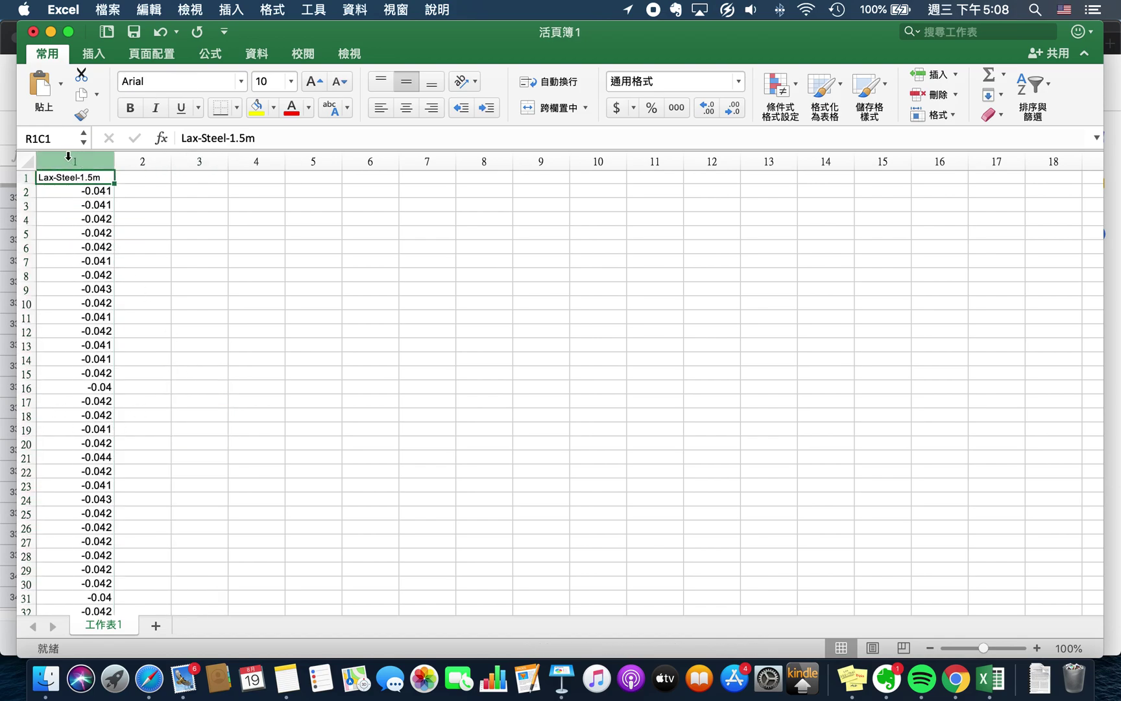
pyautogui.click(68, 156)
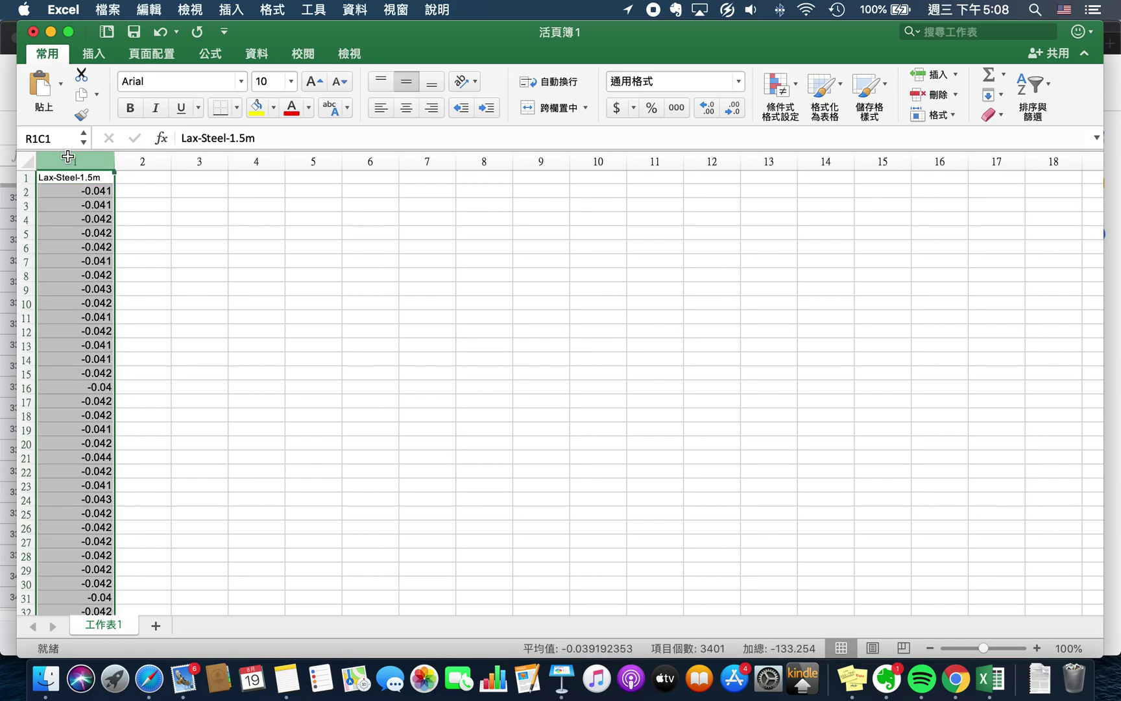
pyautogui.click(94, 54)
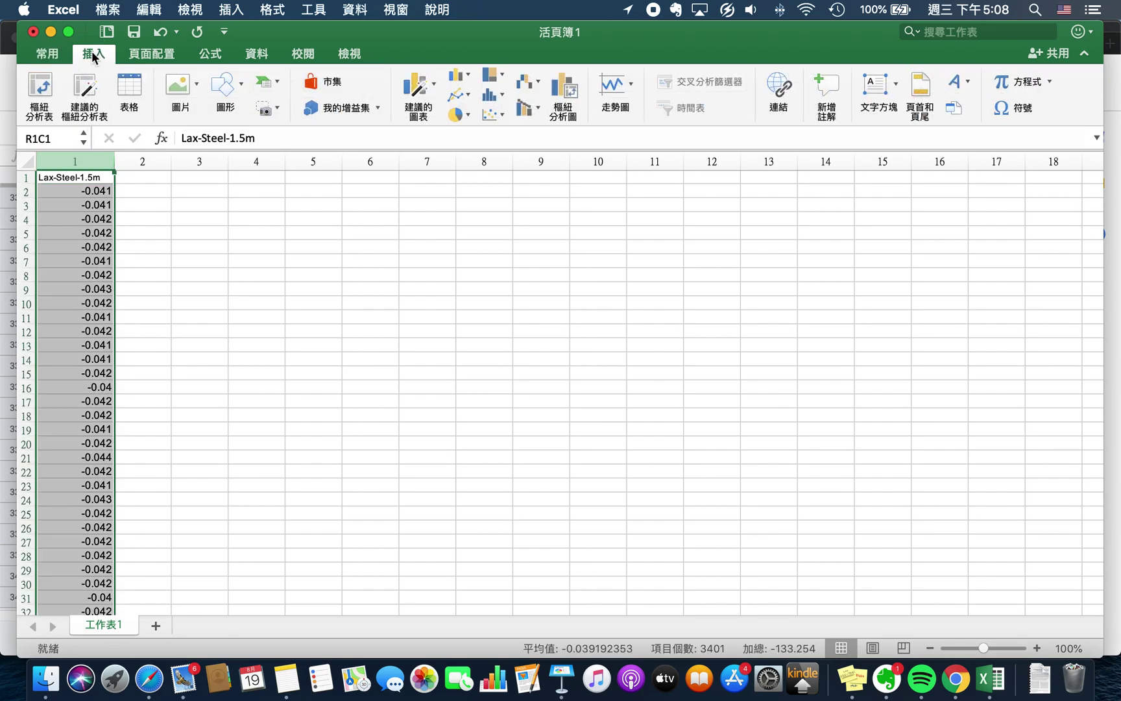
pyautogui.click(492, 115)
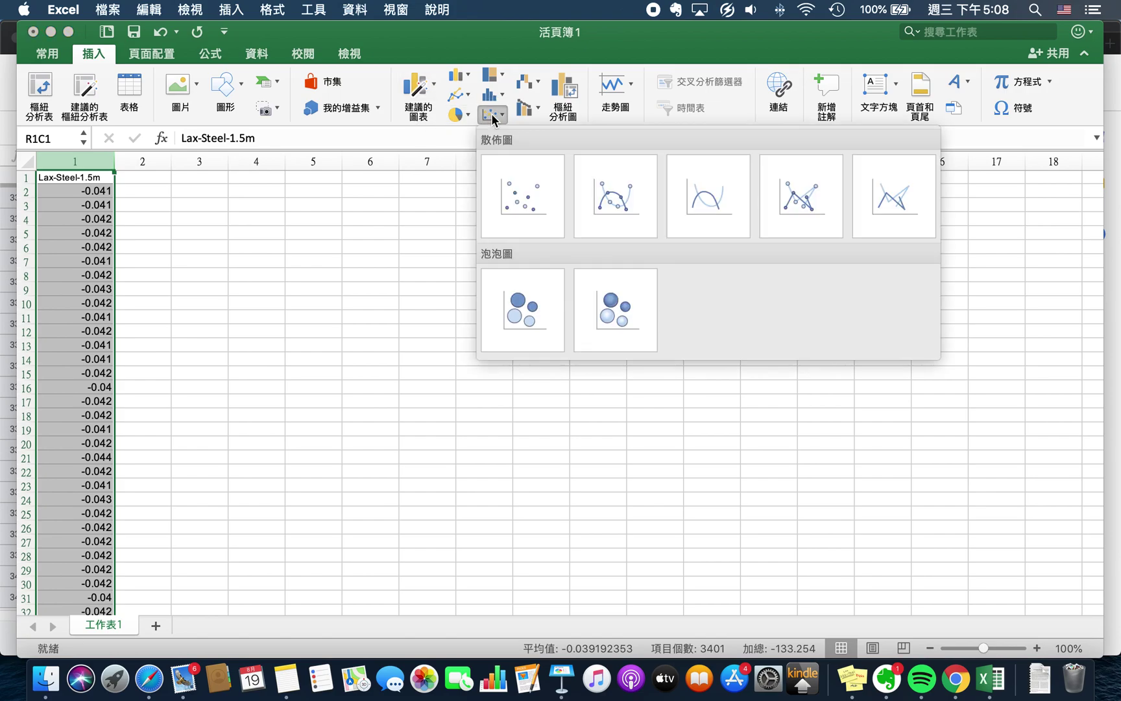
pyautogui.click(519, 193)
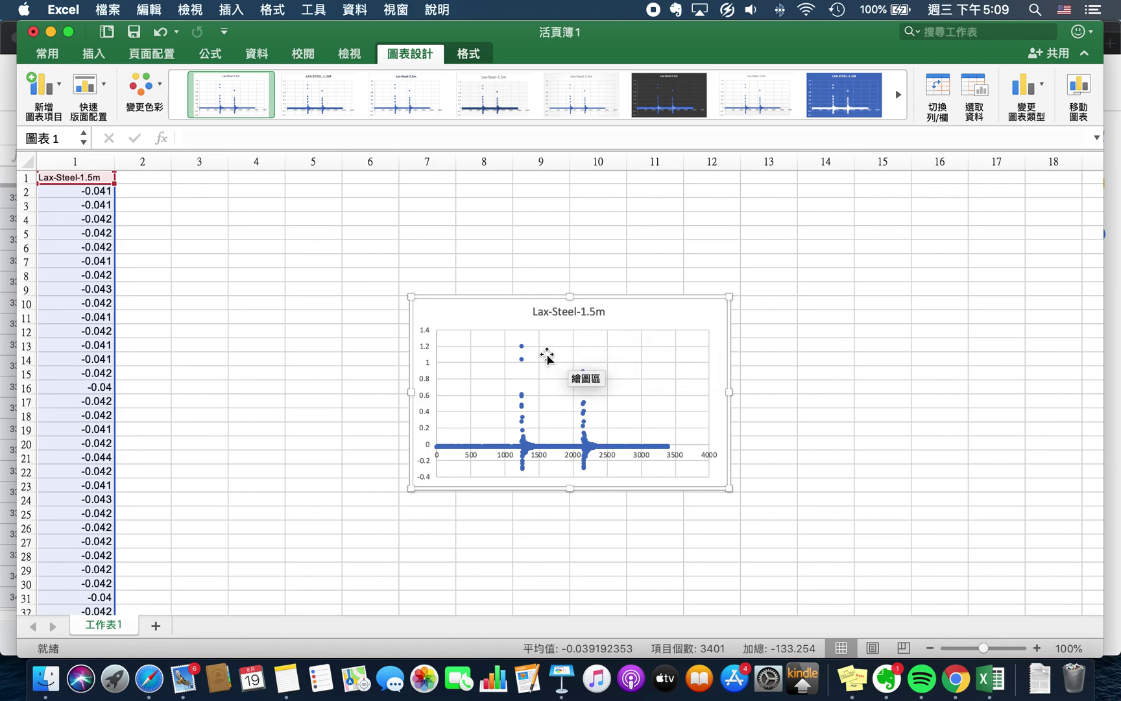
# Record the x-values of the chart's two highest impact peaks, 1255 in R5C7 and 2157 in R5C9
pyautogui.moveTo(524, 351)
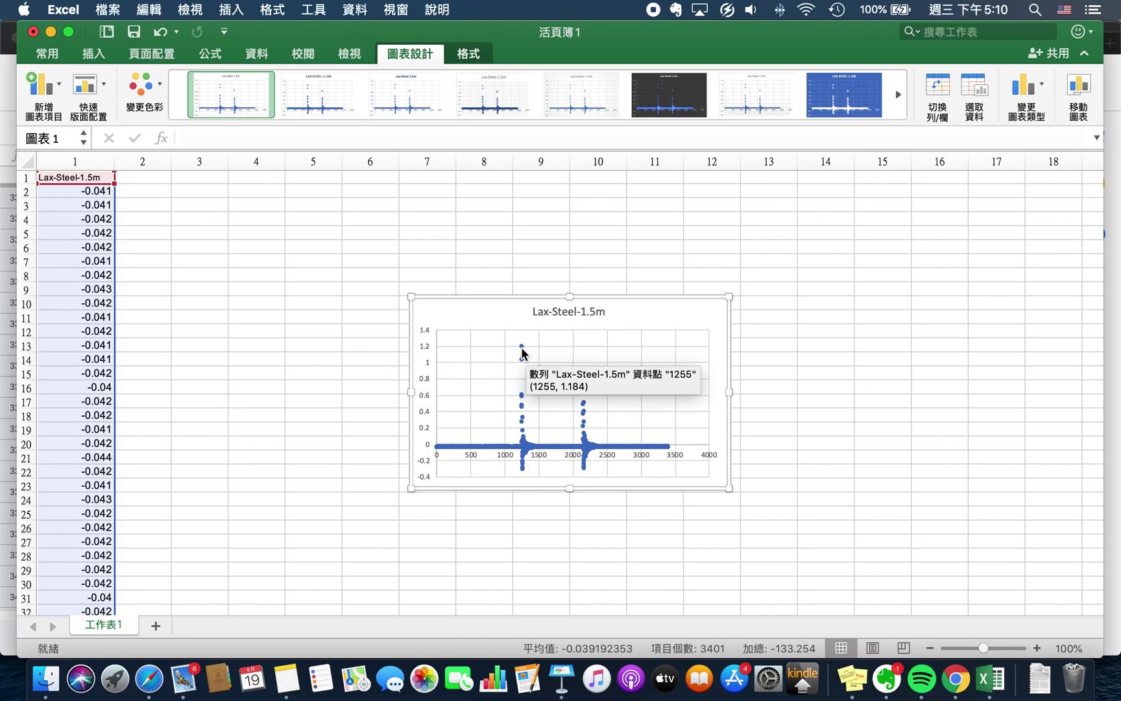
pyautogui.click(430, 233)
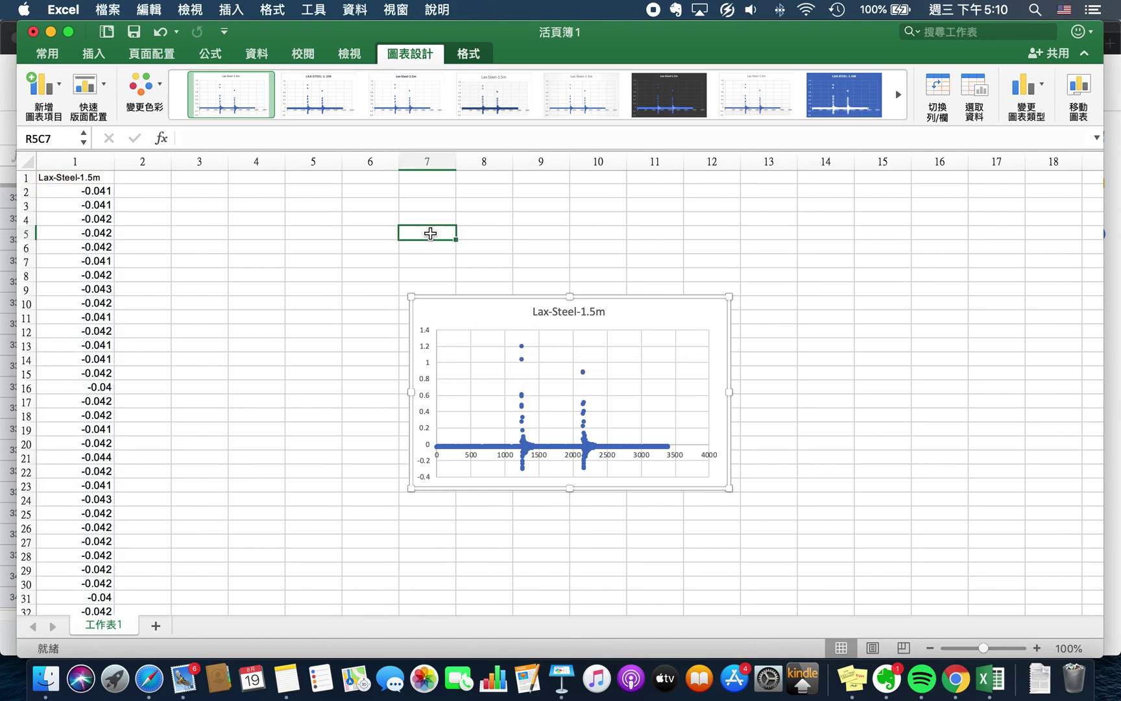
pyautogui.write('1')
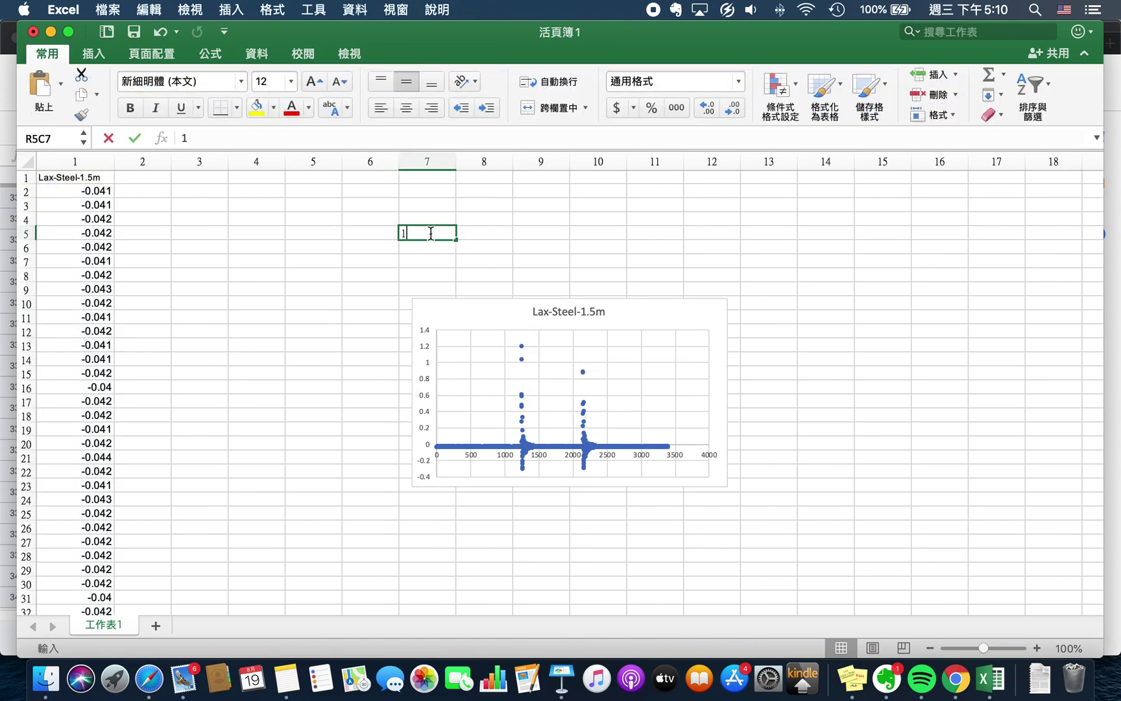
pyautogui.write('255')
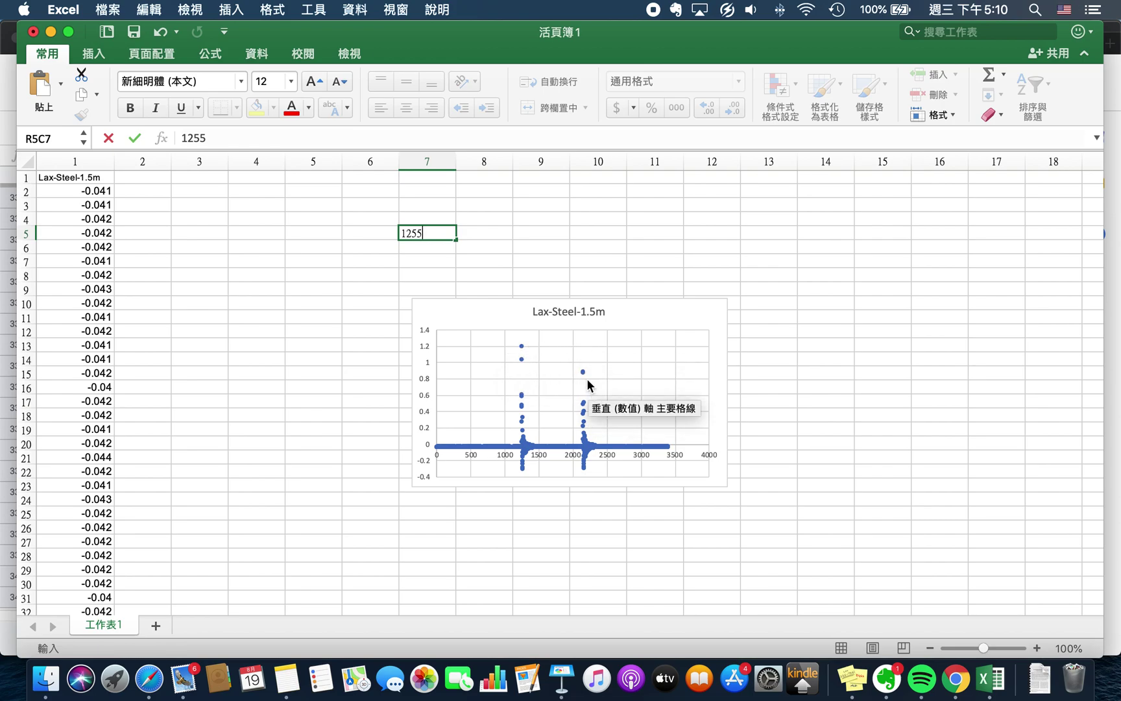
pyautogui.moveTo(583, 376)
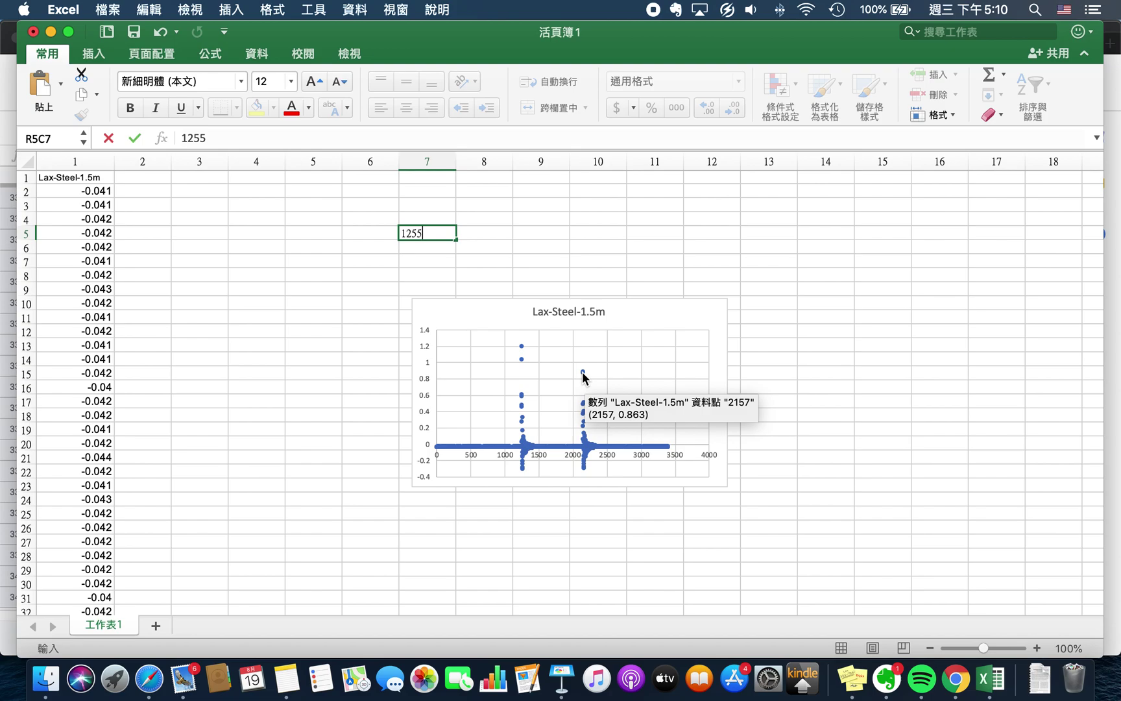
pyautogui.click(556, 234)
pyautogui.write('2157')
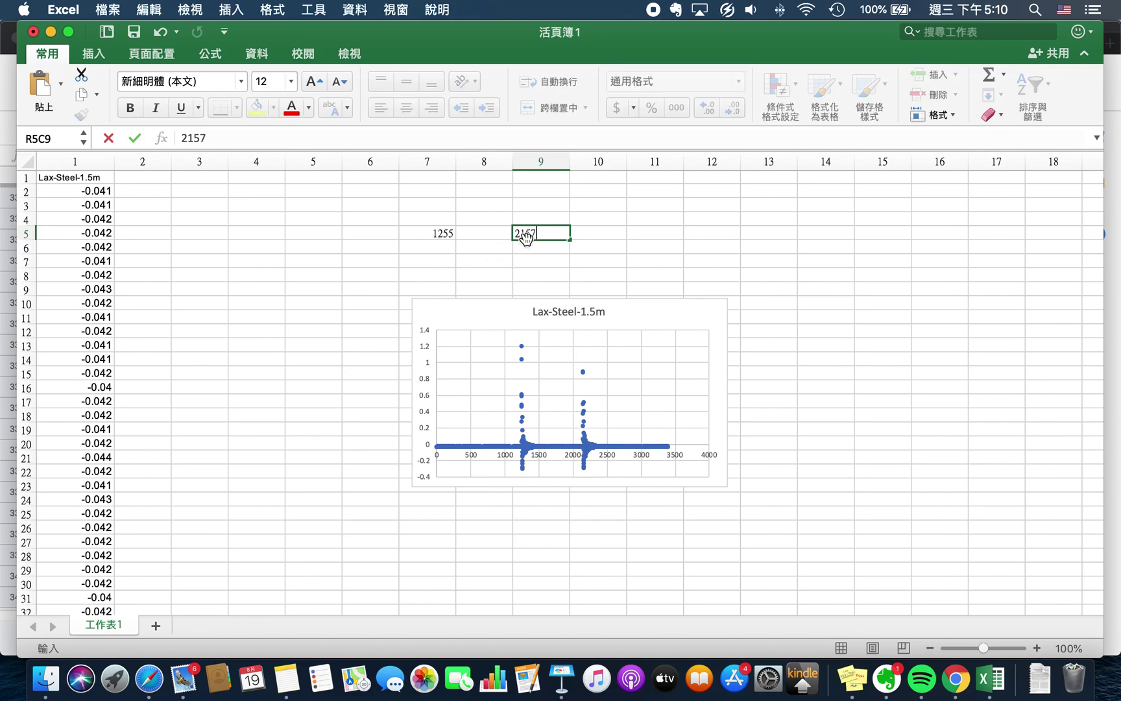
# Calculate the difference between the two peak positions in R5C11 with the formula =2157-1255
pyautogui.click(654, 234)
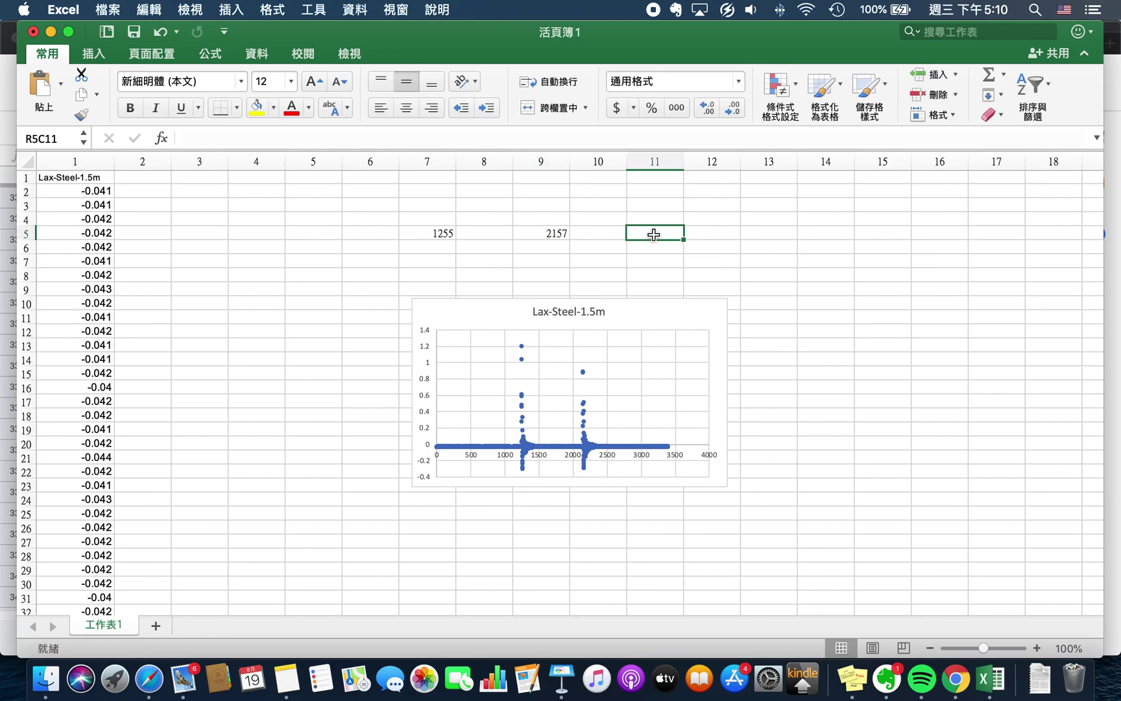
pyautogui.write('=2')
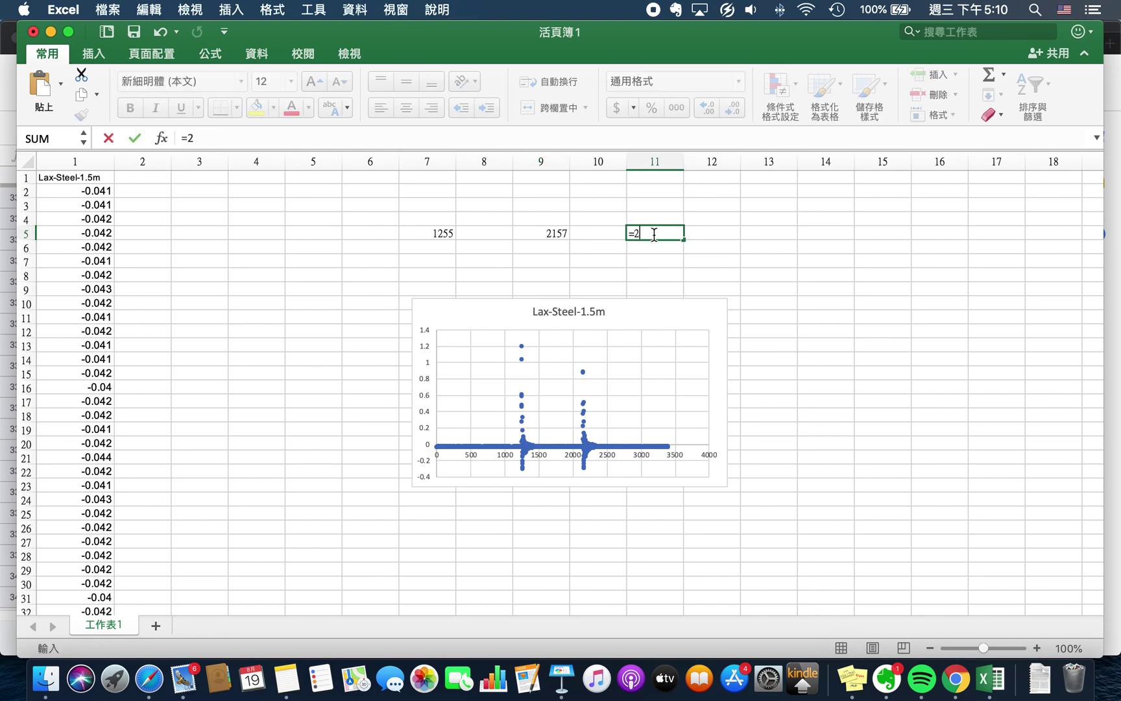
pyautogui.write('157-')
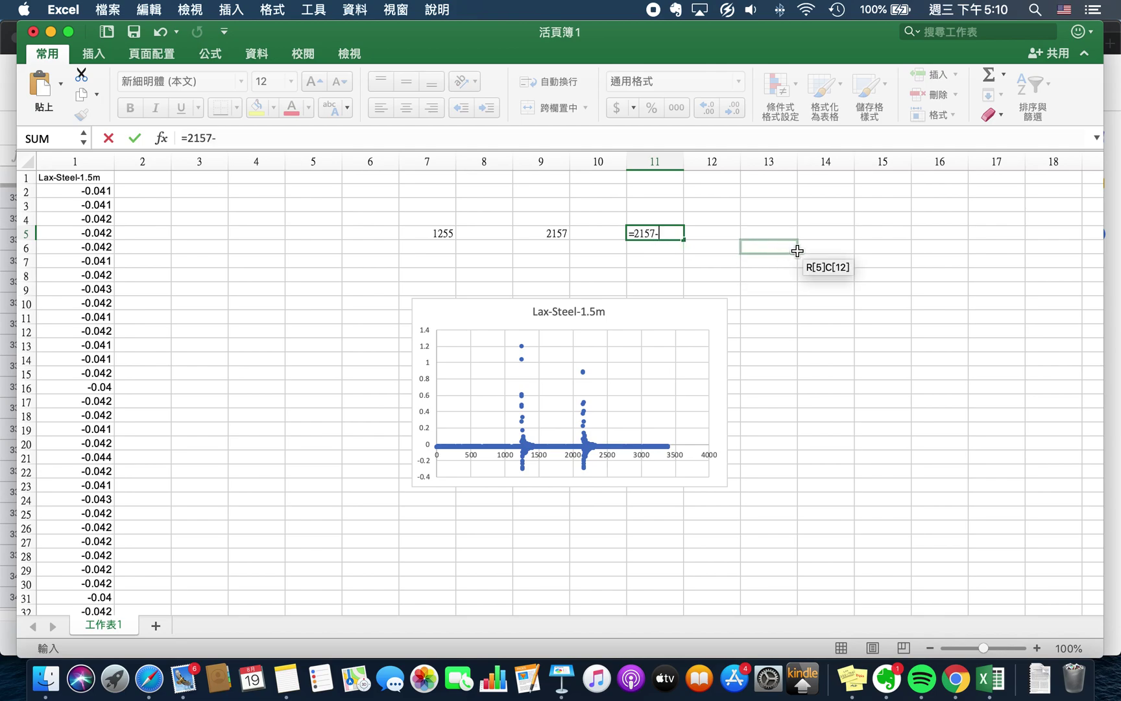
pyautogui.write('1255')
pyautogui.press('Return')
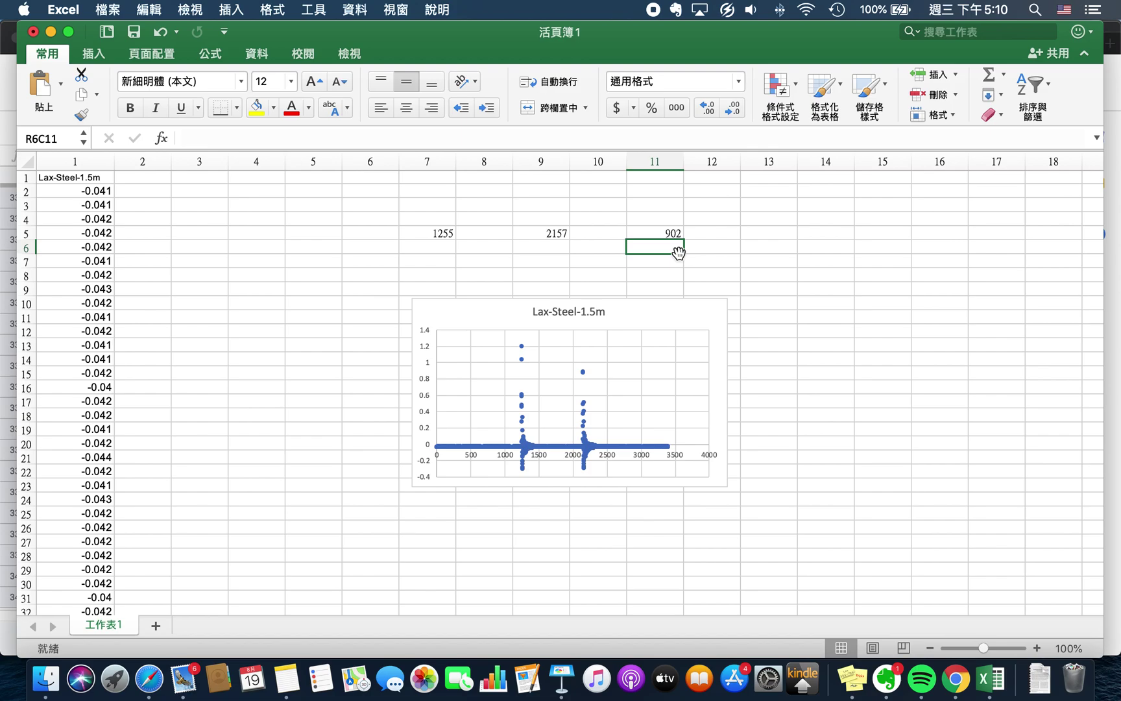
# Convert the peak interval to seconds in R5C13 with the formula =902/1000
pyautogui.click(757, 233)
pyautogui.write('=902/1')
pyautogui.write('000')
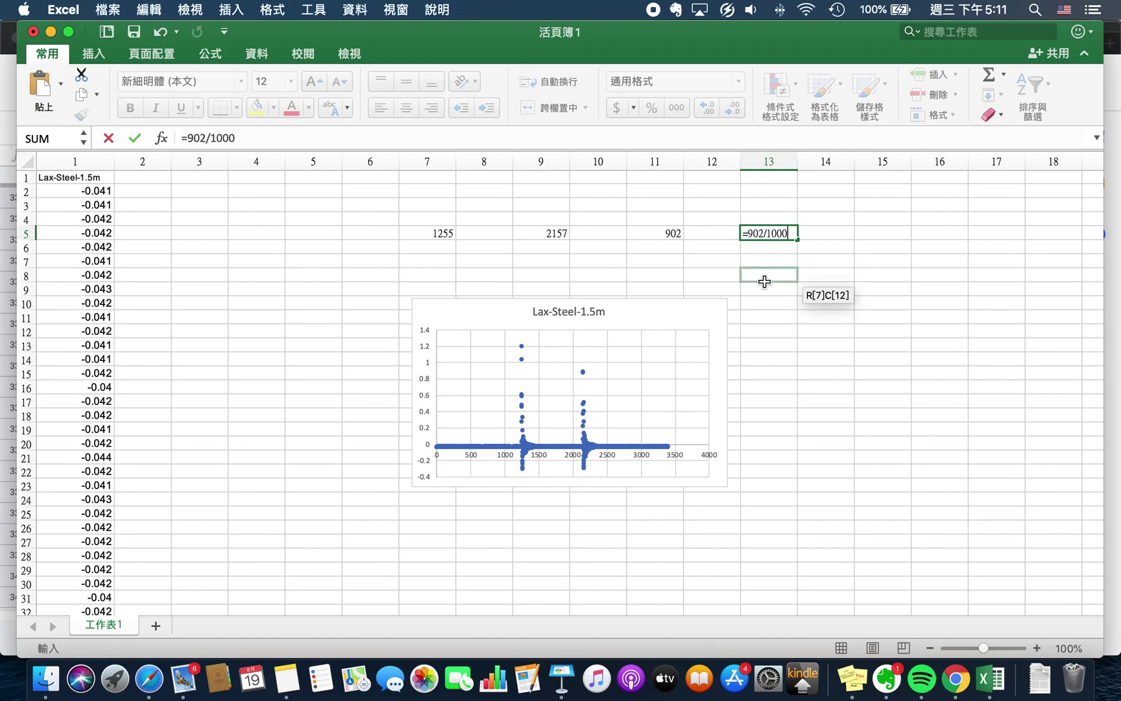
pyautogui.press('Return')
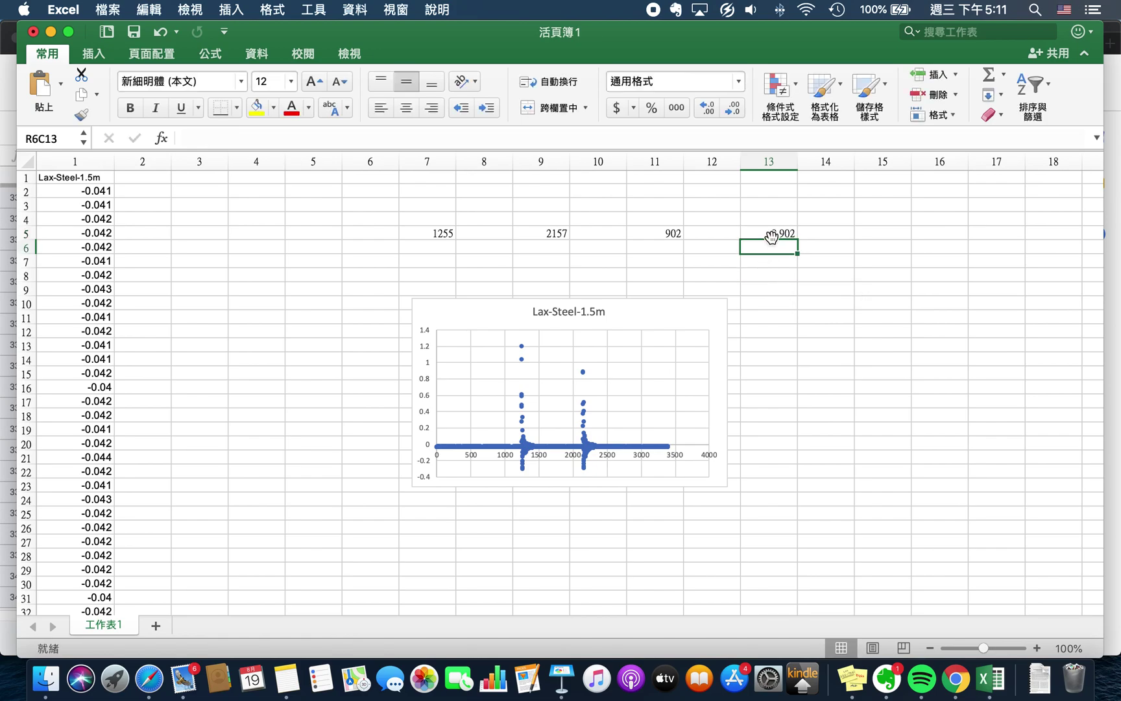
pyautogui.click(783, 234)
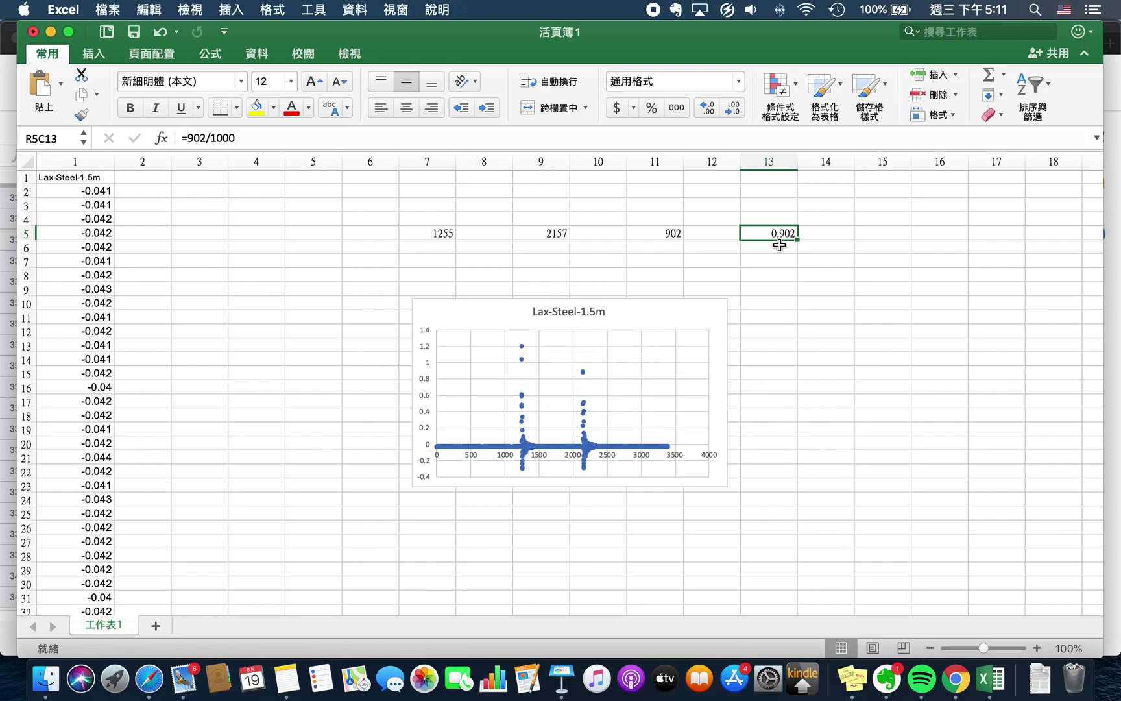
# Label column 13 with h1 in row 9, v1 in row 10, h2 in row 15 and v2 in row 16
pyautogui.click(774, 288)
pyautogui.write('h1')
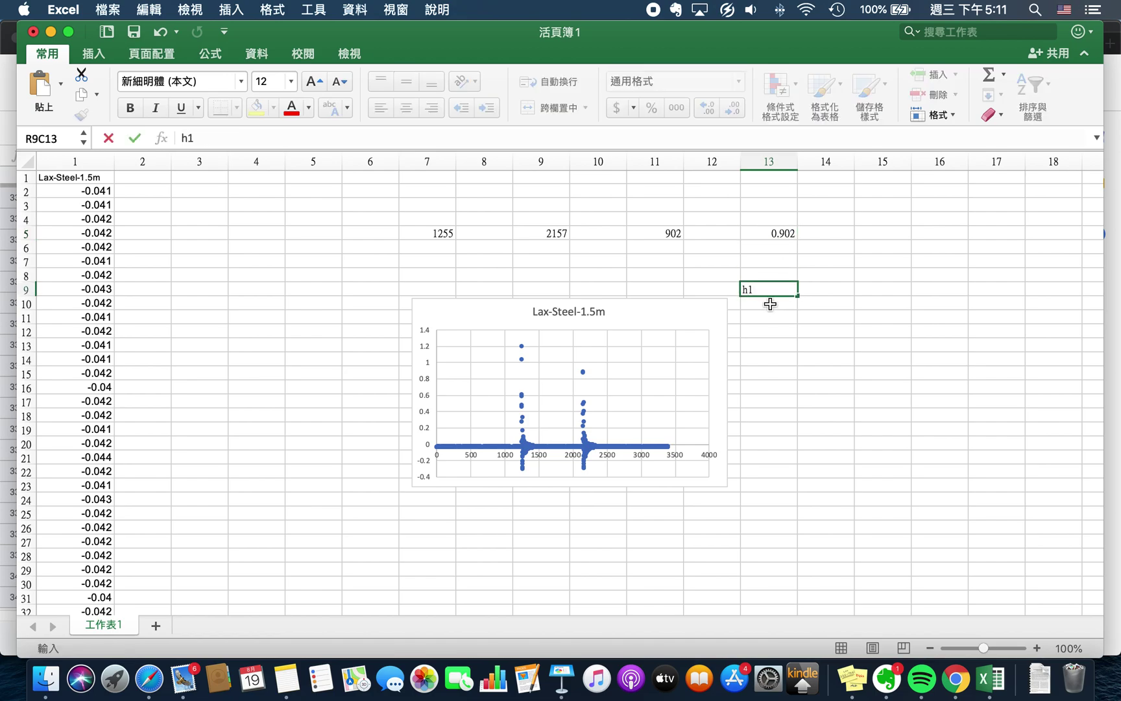
pyautogui.click(771, 302)
pyautogui.write('v1')
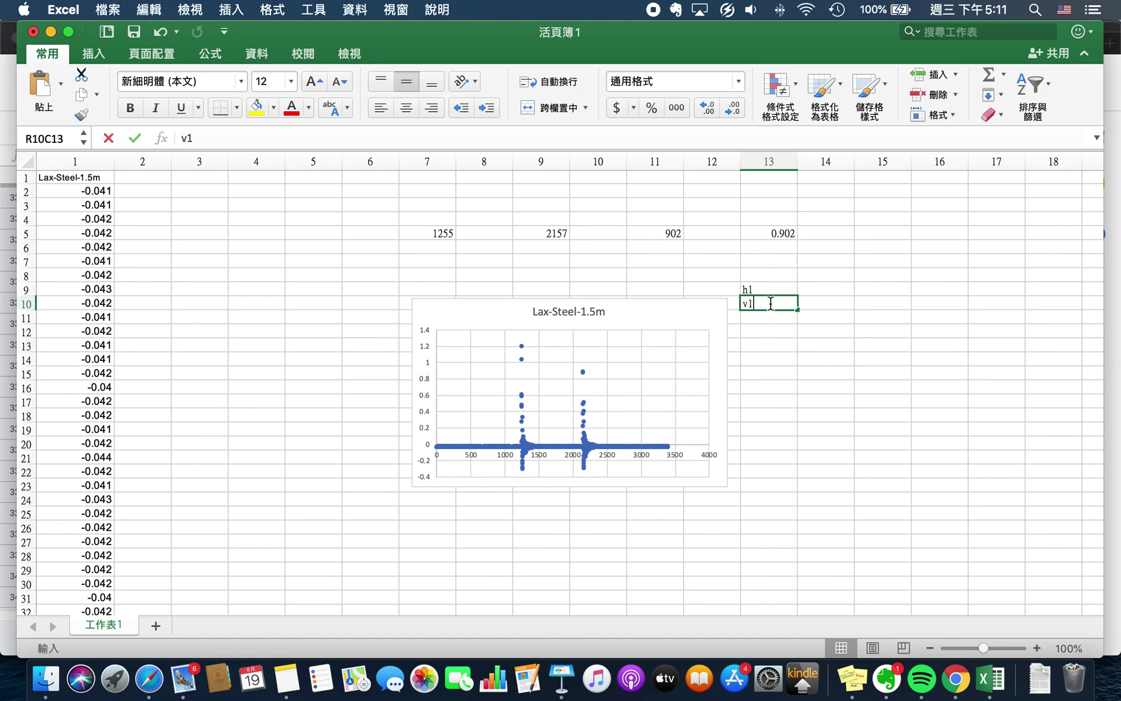
pyautogui.click(753, 367)
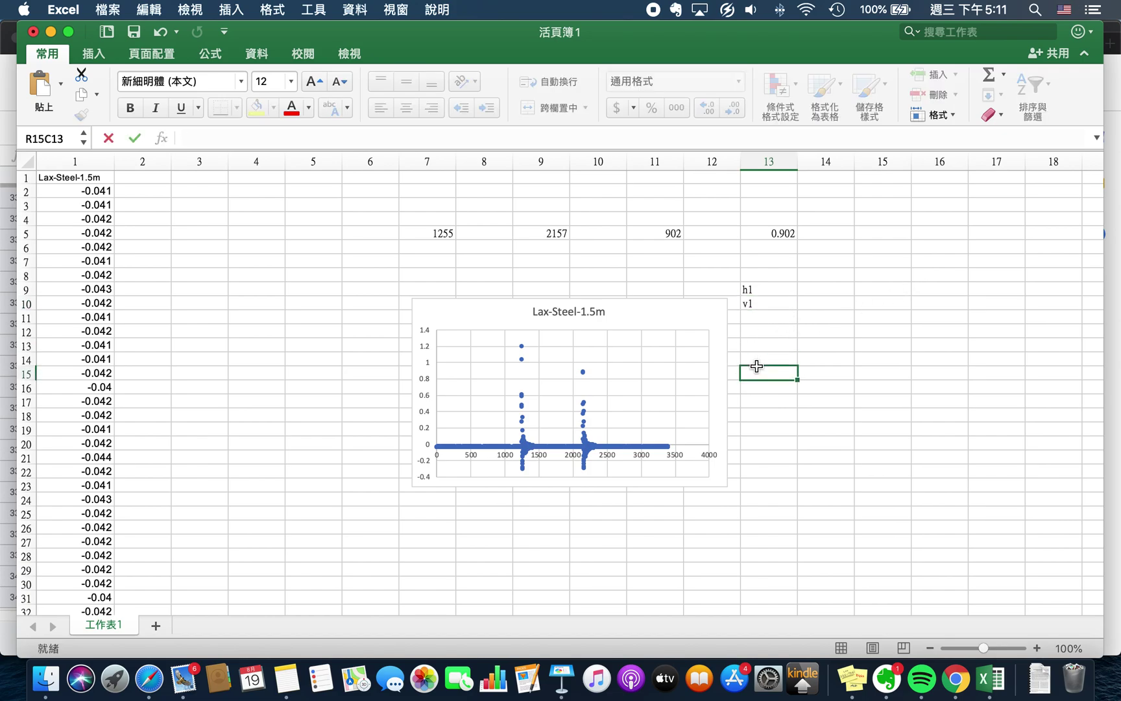
pyautogui.write('h2')
pyautogui.click(755, 387)
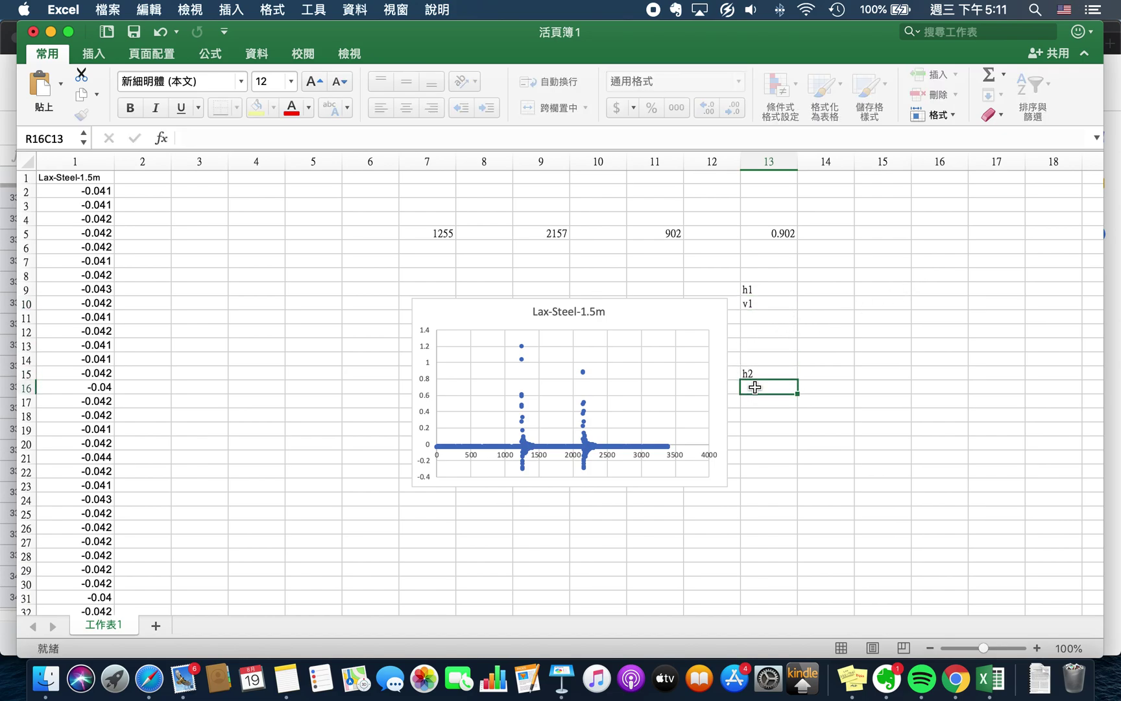
pyautogui.write('v2')
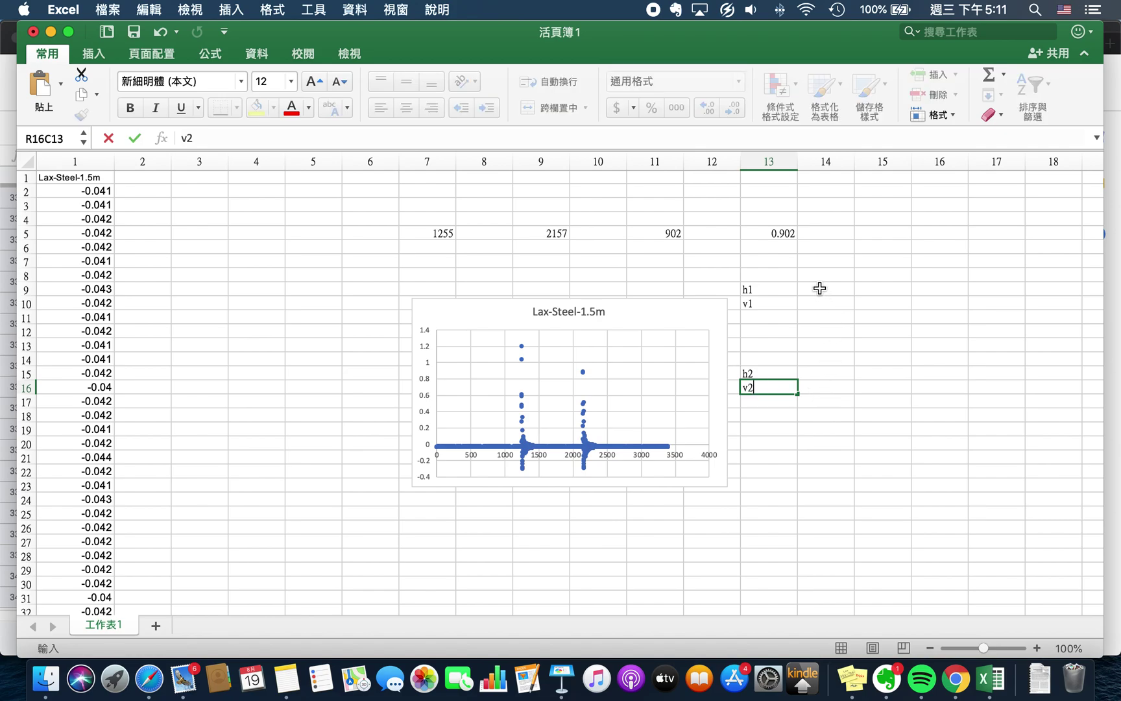
# Enter the drop height 1.5m beside the h1 label in R9C14
pyautogui.click(820, 288)
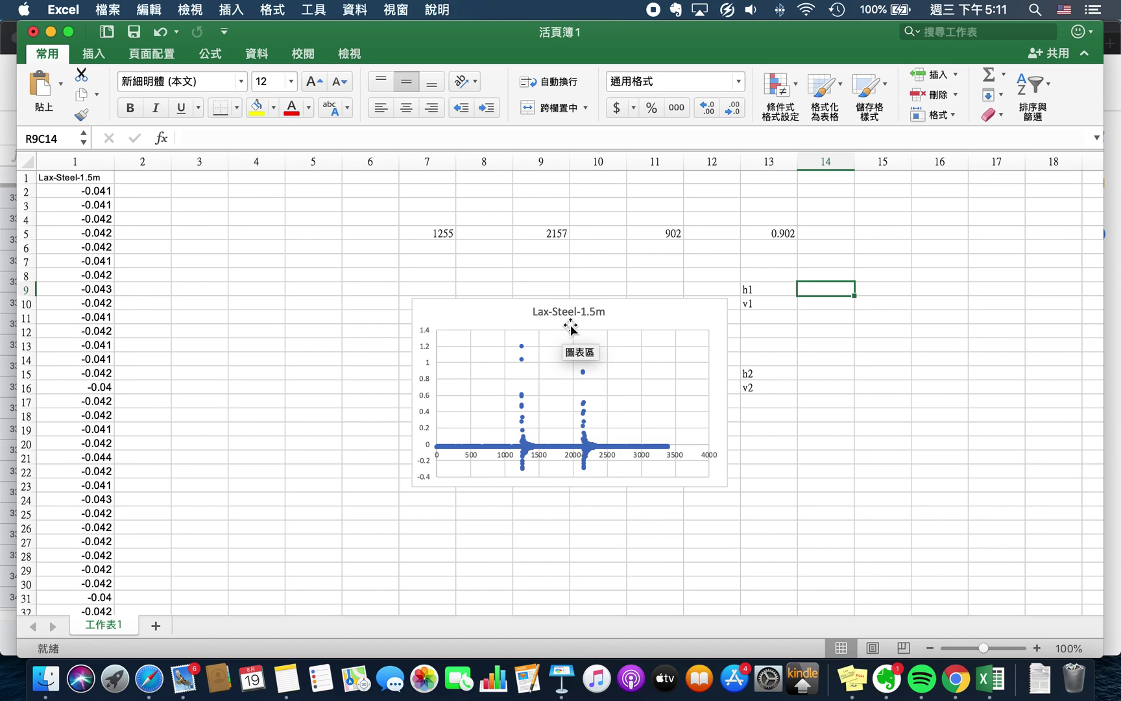
pyautogui.click(823, 290)
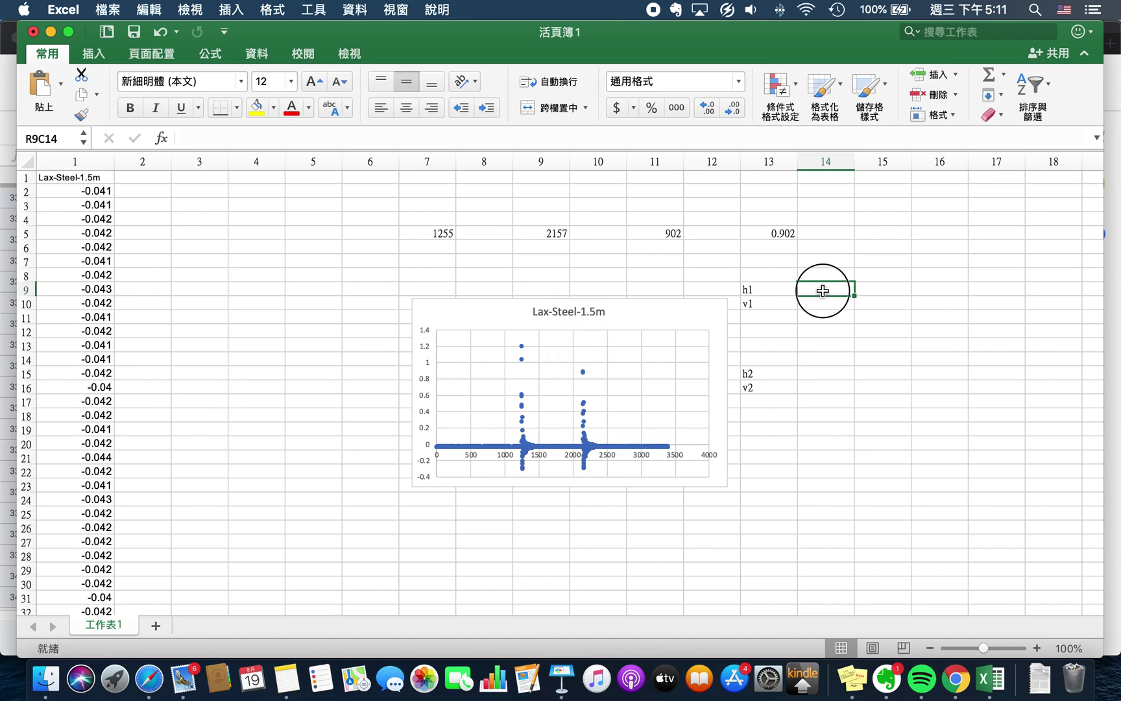
pyautogui.write('1.5m')
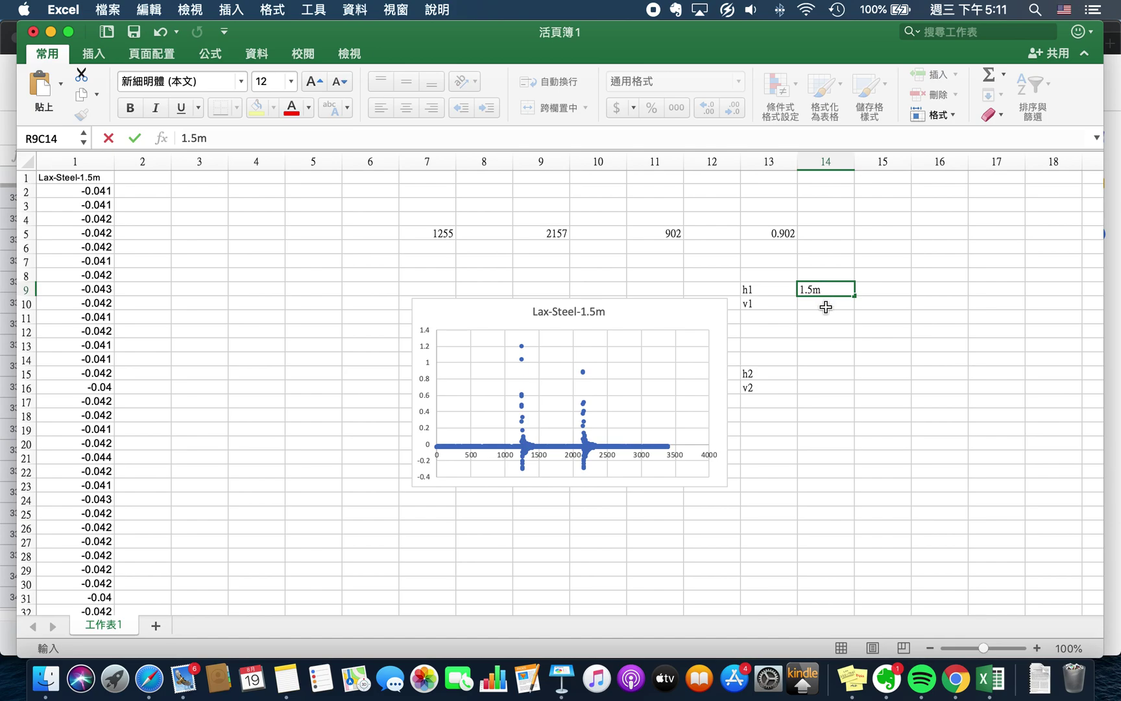
# Enter the impact velocity expression sqrt(2*9.8*1.5) as text beside the v1 label in R10C14
pyautogui.scroll(5, 825, 307)
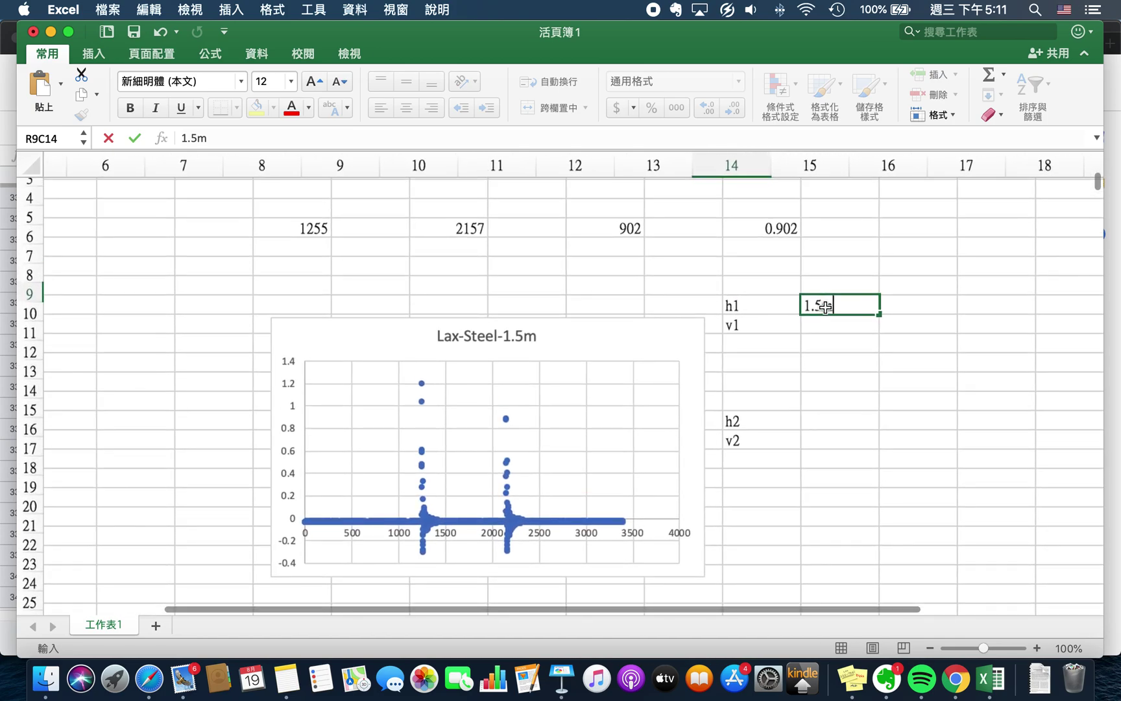
pyautogui.click(853, 341)
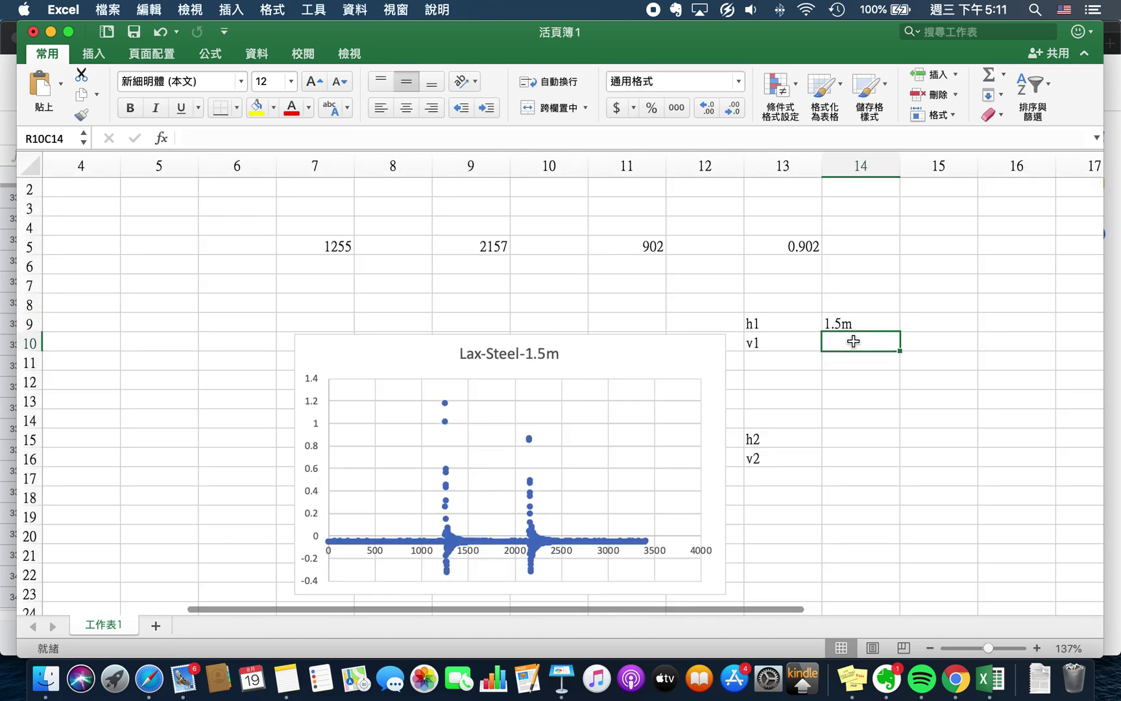
pyautogui.write('sqrt(')
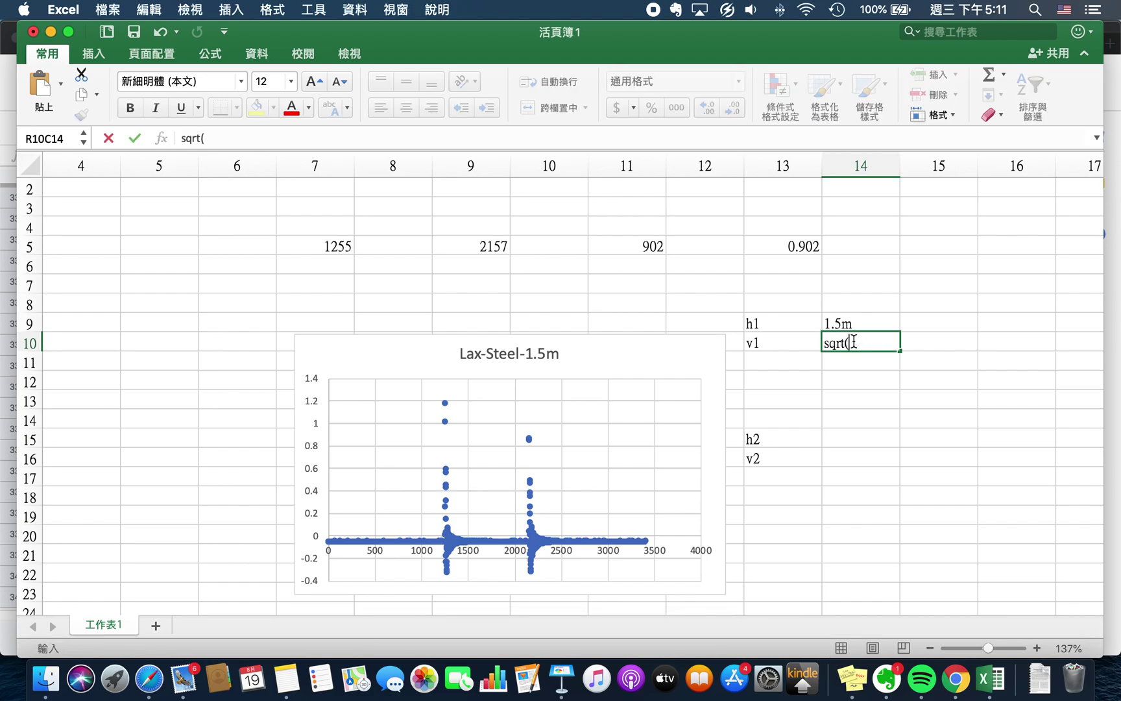
pyautogui.write('2*9.8*1')
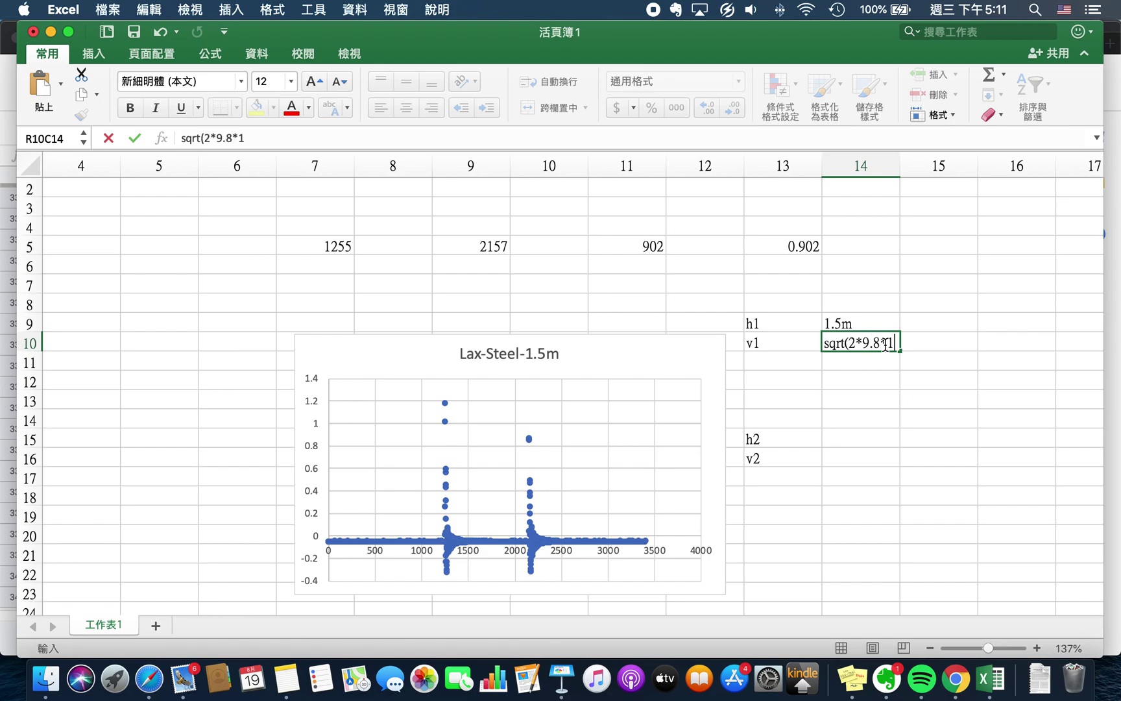
pyautogui.write('.5)')
pyautogui.press('Return')
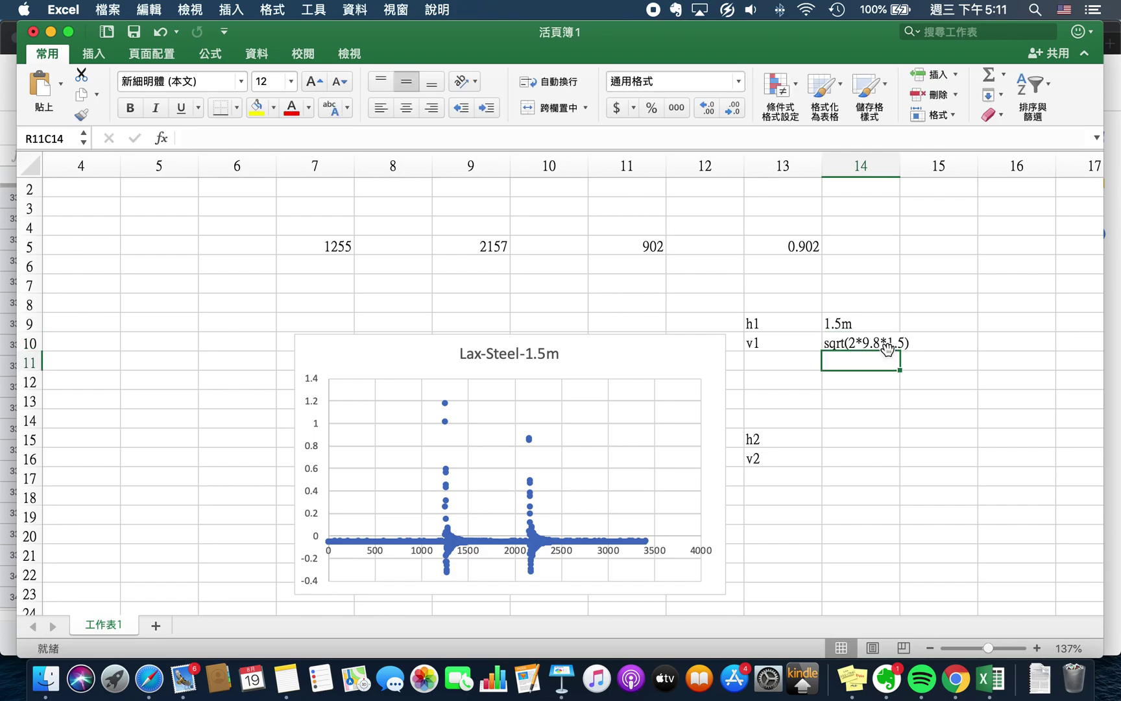
# Calculate the rebound velocity v2 in R16C14 with the formula =9.8*0.451
pyautogui.click(844, 442)
pyautogui.click(852, 462)
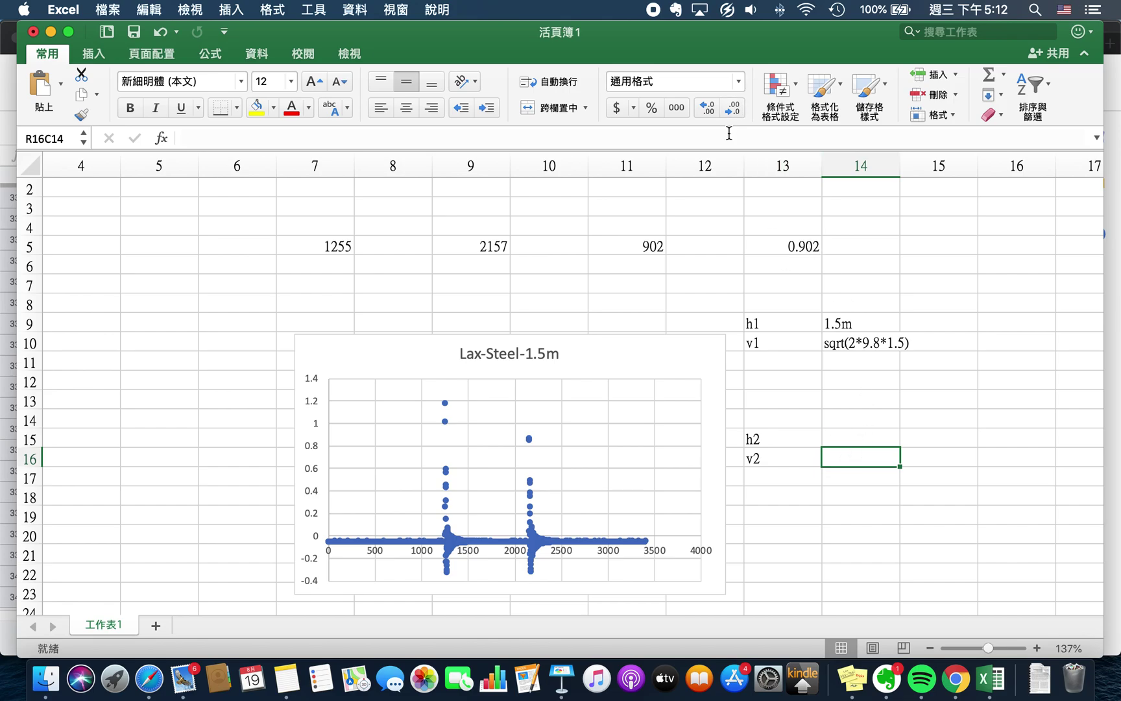
pyautogui.write('=g')
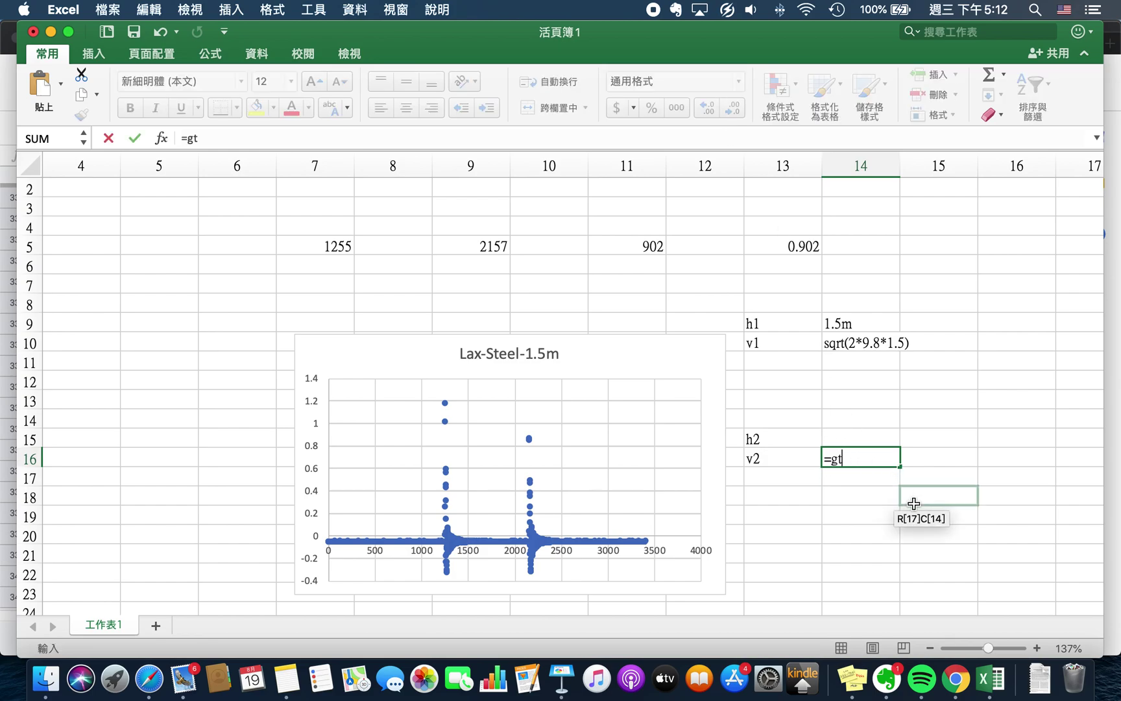
pyautogui.press('BackSpace')
pyautogui.write('9.8*')
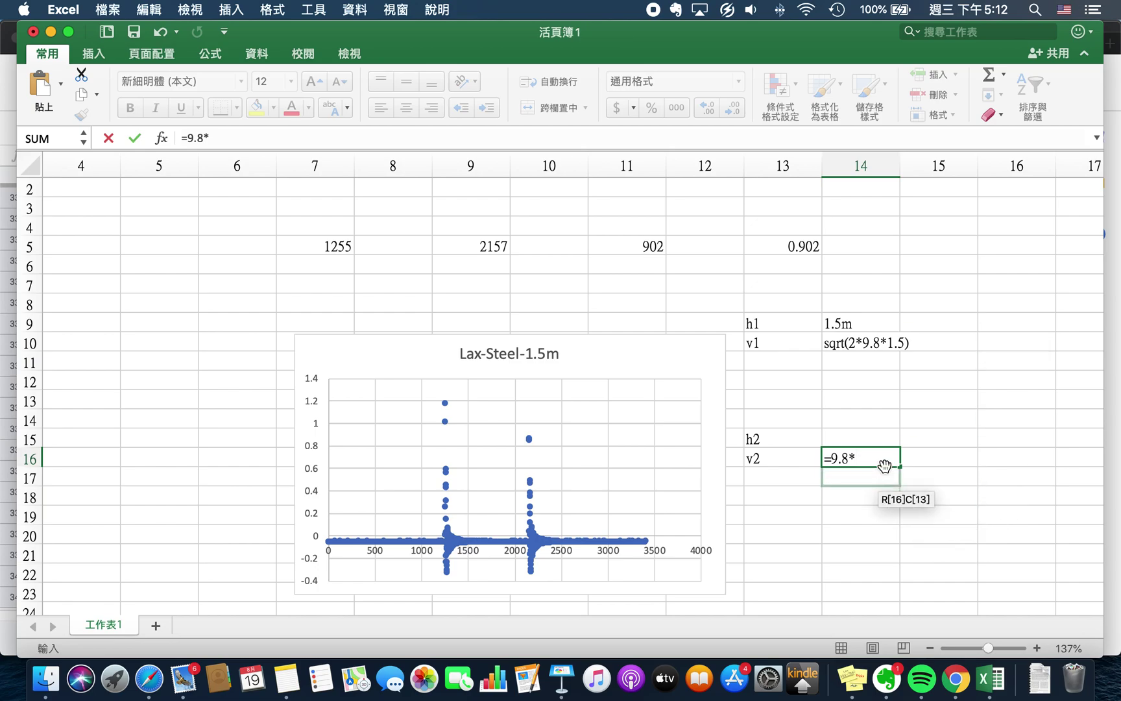
pyautogui.write('0.451')
pyautogui.press('Return')
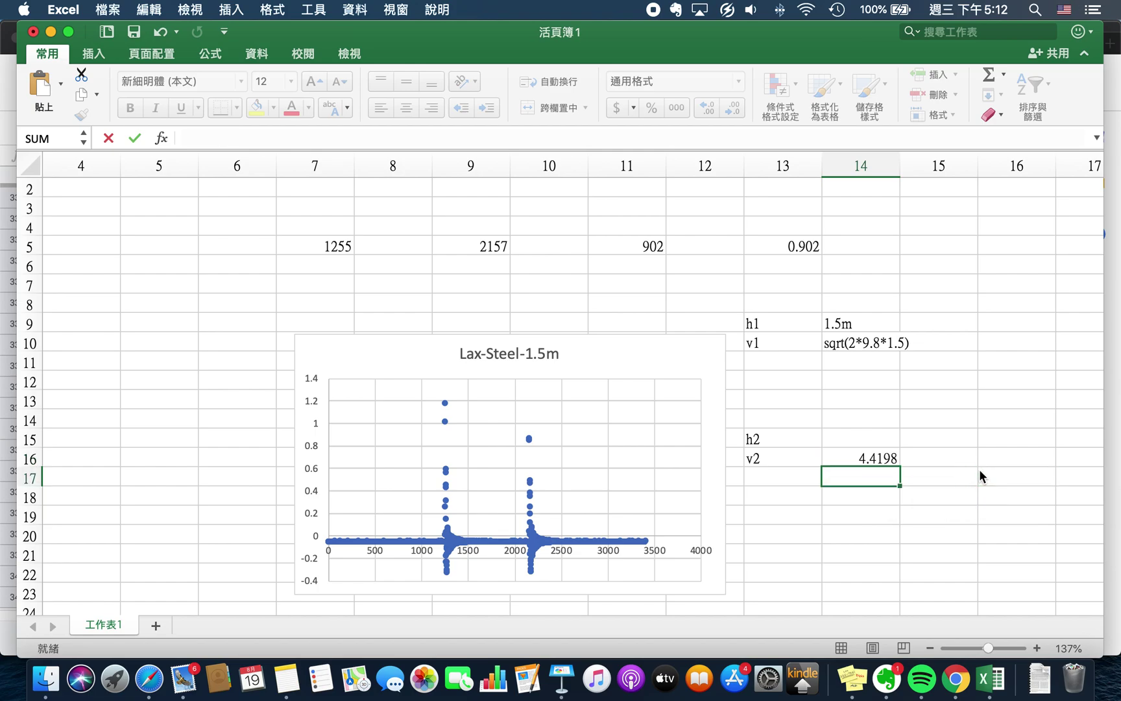
# Calculate the rebound height h2 in R15C14 with the formula =0.5*9.8*(0.451)^2
pyautogui.click(866, 441)
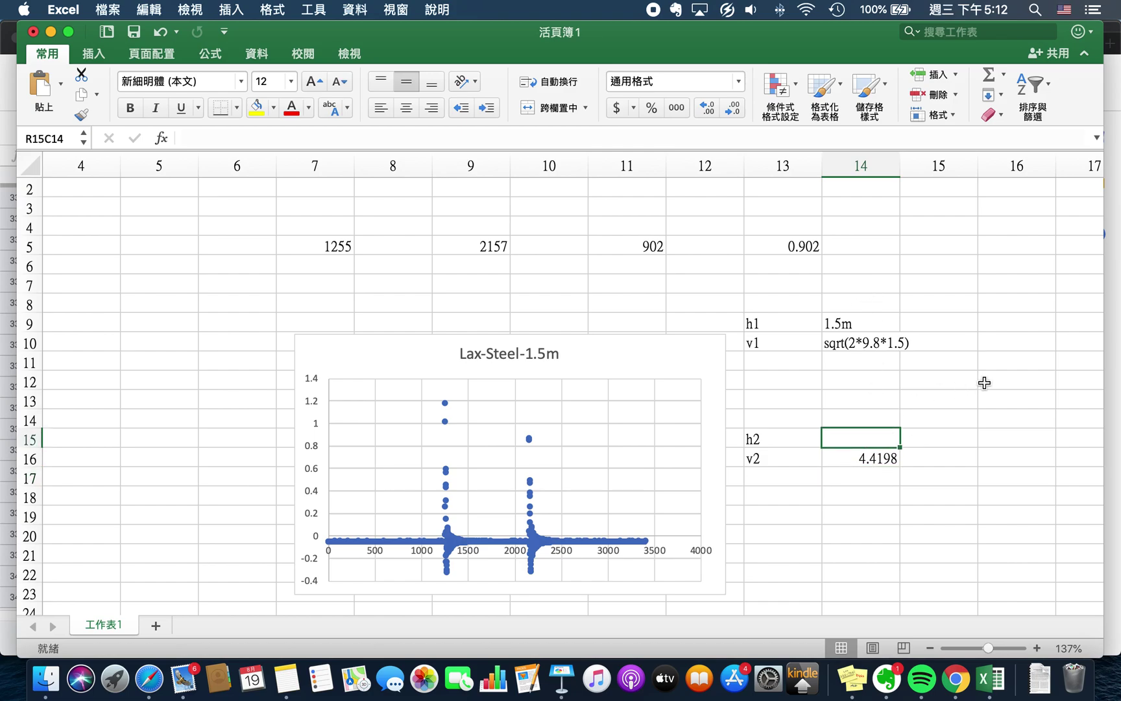
pyautogui.write('=1')
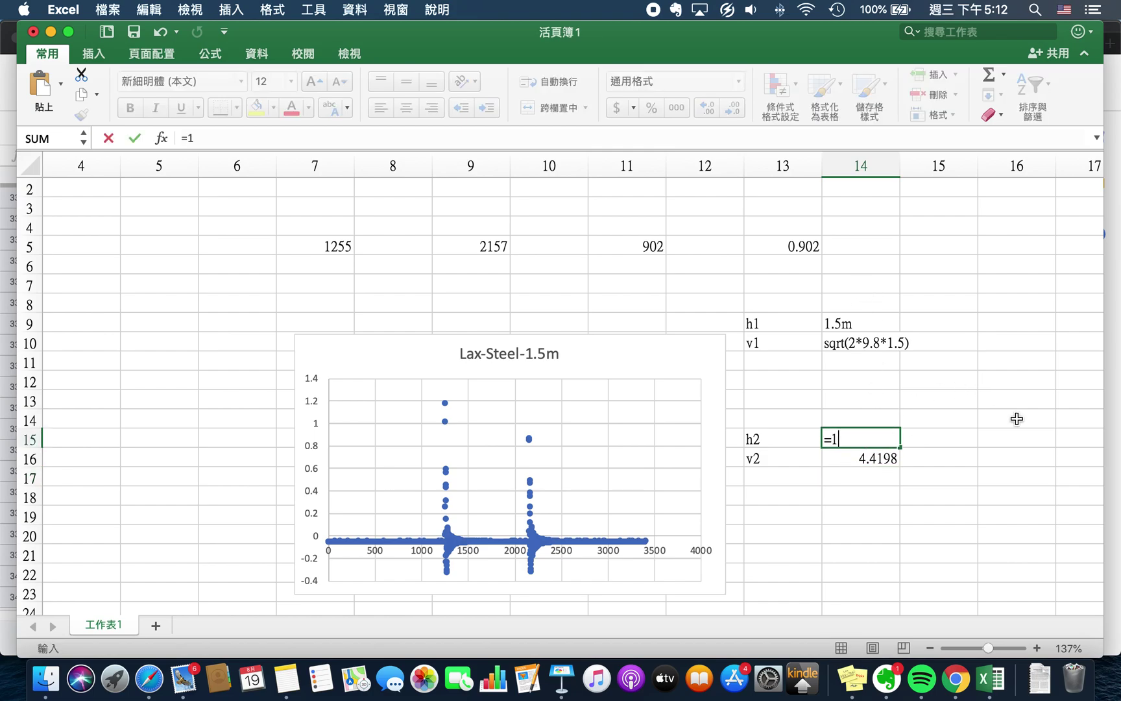
pyautogui.write('/2gt^2')
pyautogui.press('BackSpace')
pyautogui.press('BackSpace')
pyautogui.press('BackSpace')
pyautogui.press('BackSpace')
pyautogui.press('BackSpace')
pyautogui.press('BackSpace')
pyautogui.press('BackSpace')
pyautogui.write('2')
pyautogui.press('BackSpace')
pyautogui.write('0.5*9.8*()')
pyautogui.press('Return')
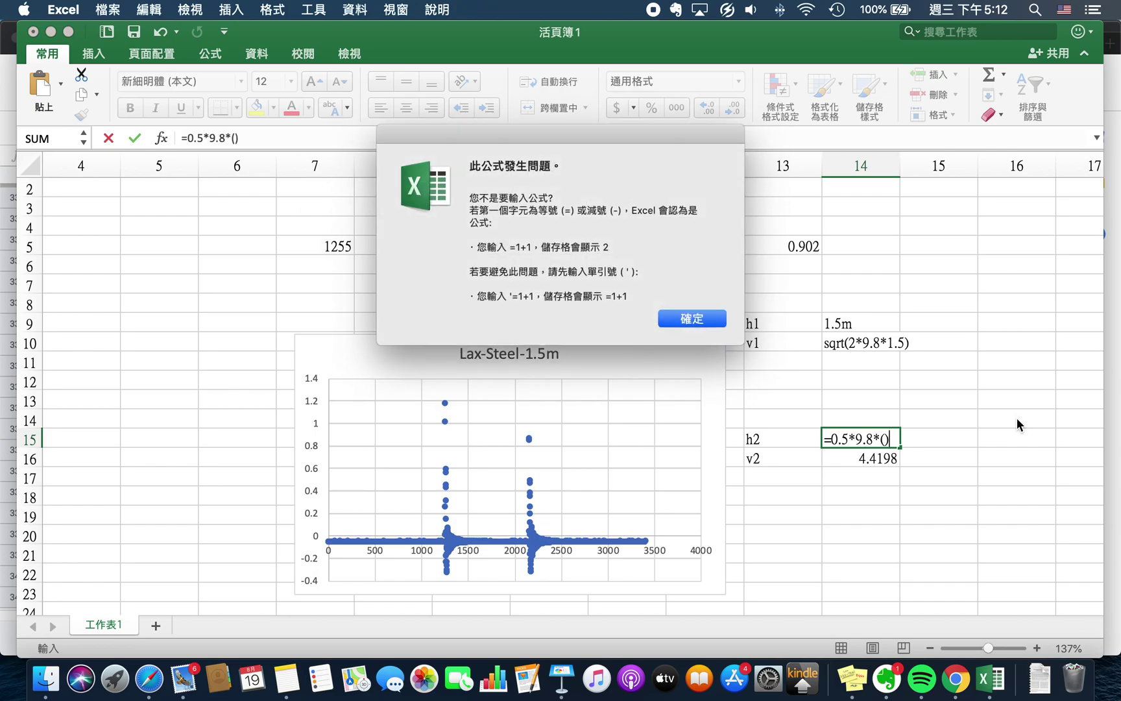
pyautogui.click(695, 318)
pyautogui.write('0.451')
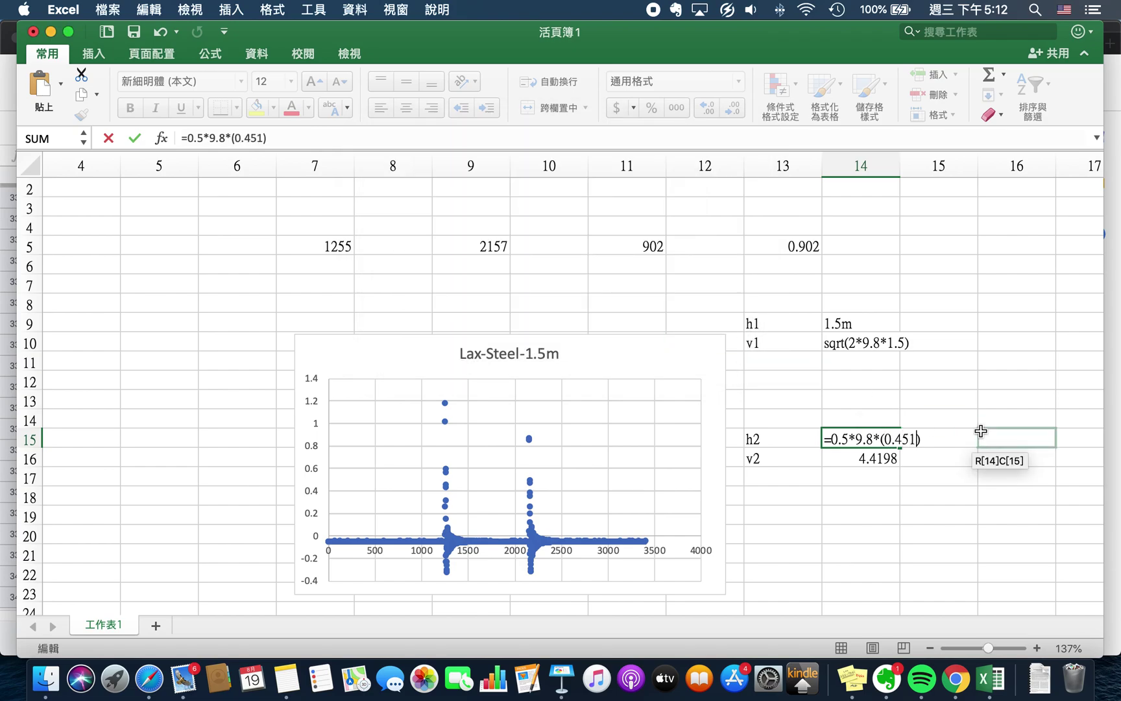
pyautogui.write('^2')
pyautogui.press('Return')
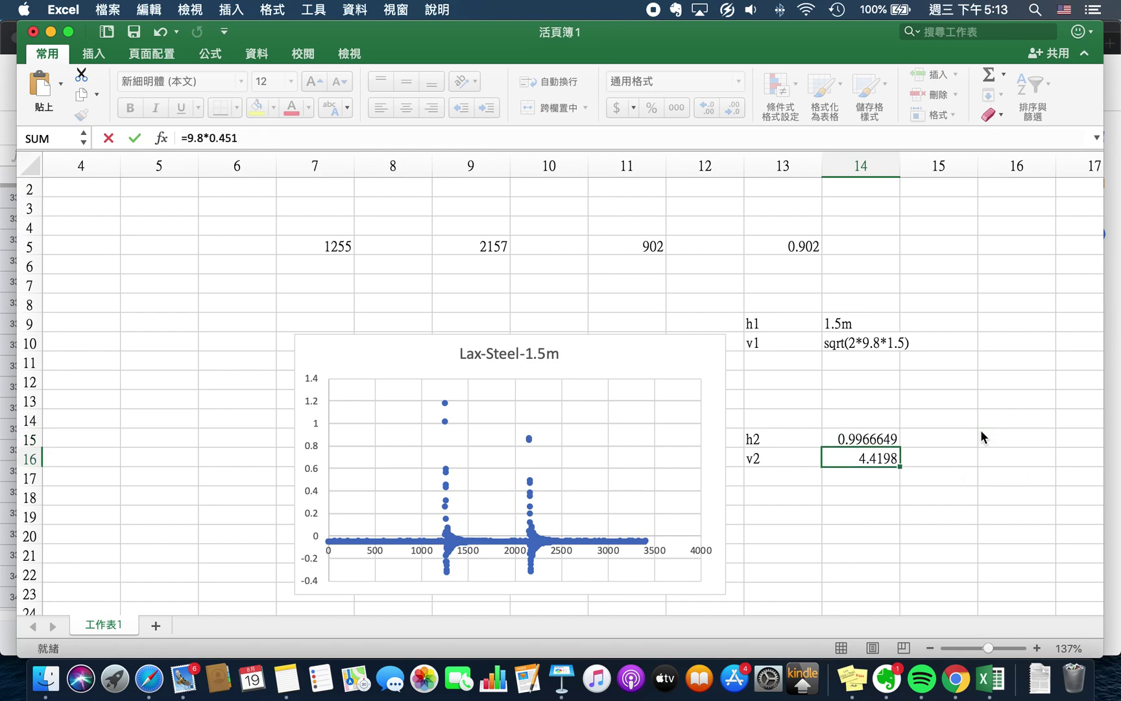
# Examine the full rebound height formula beside the h2 label in R15C14
pyautogui.click(876, 437)
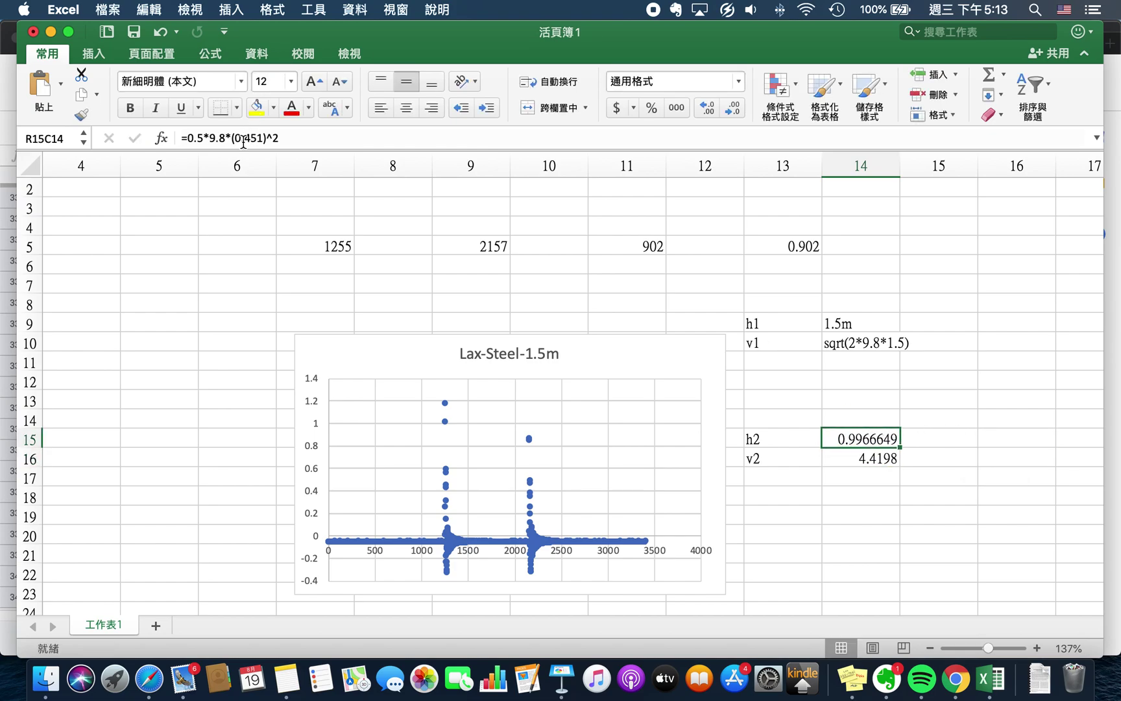
pyautogui.moveTo(280, 138); pyautogui.dragTo(181, 137)
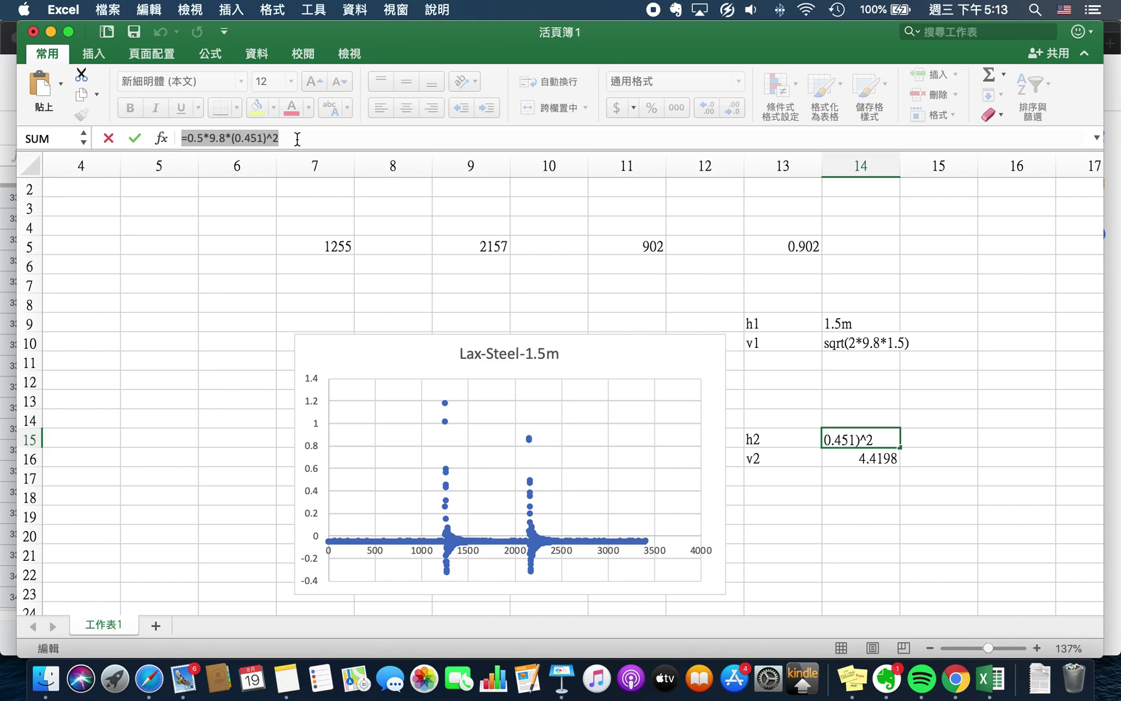
pyautogui.moveTo(935, 477); pyautogui.dragTo(963, 449)
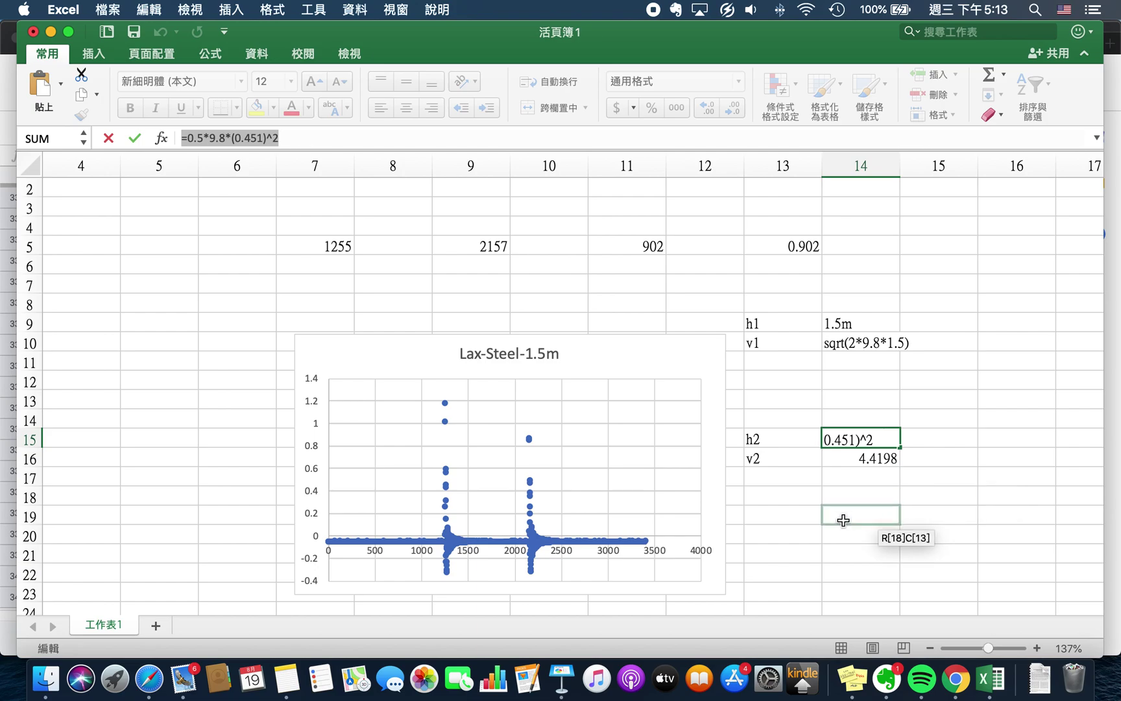
pyautogui.click(780, 534)
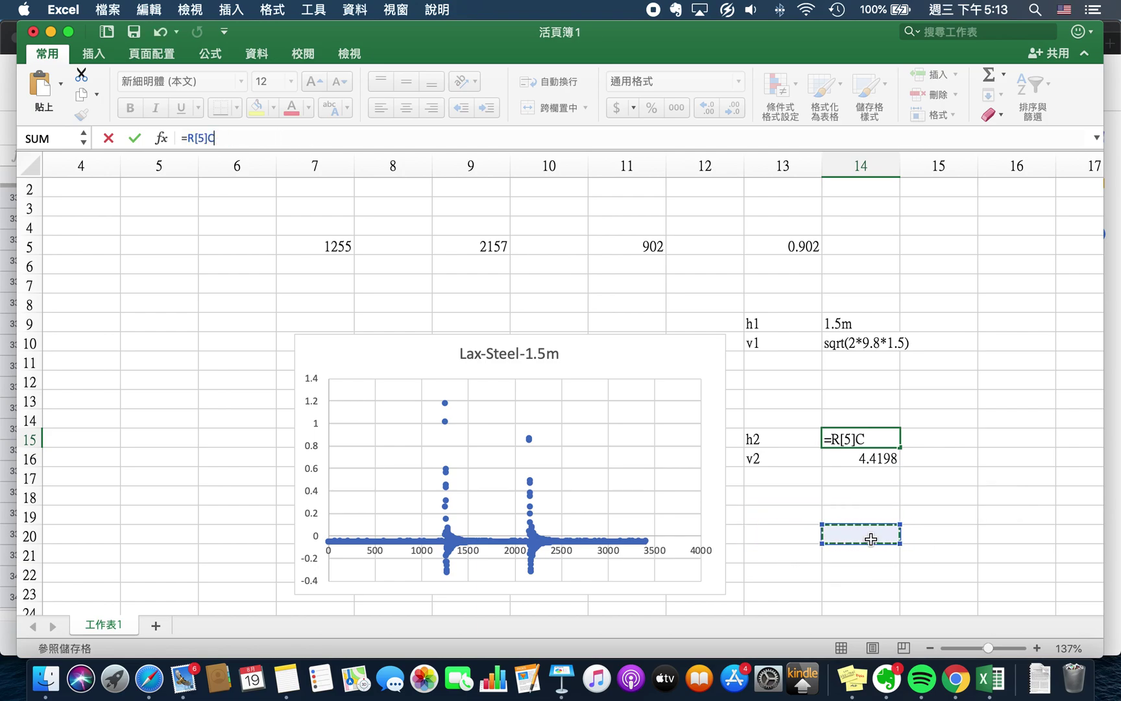